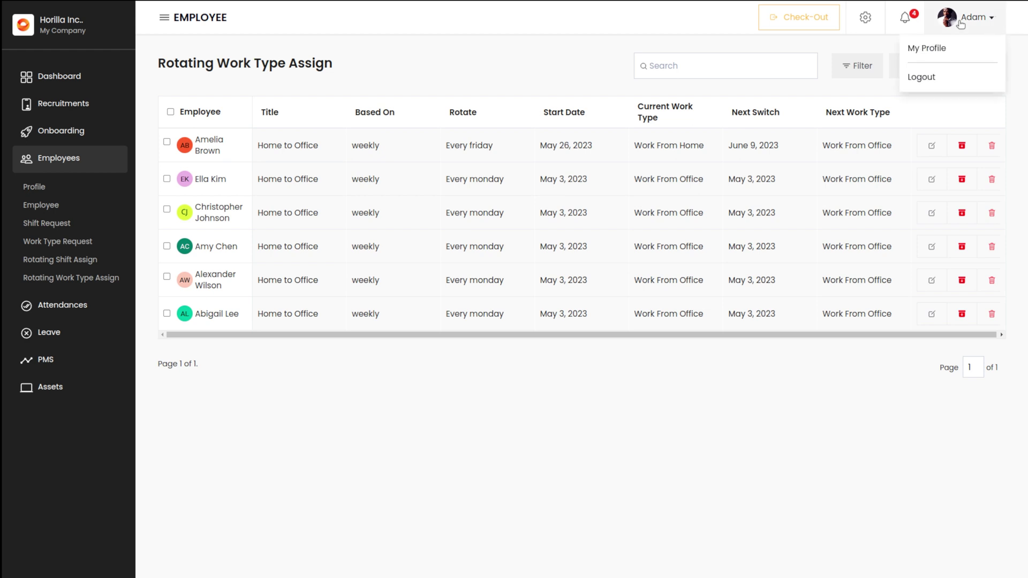
Step: Open the signed-in employee's own profile and review the personal, work and bank information
click(927, 49)
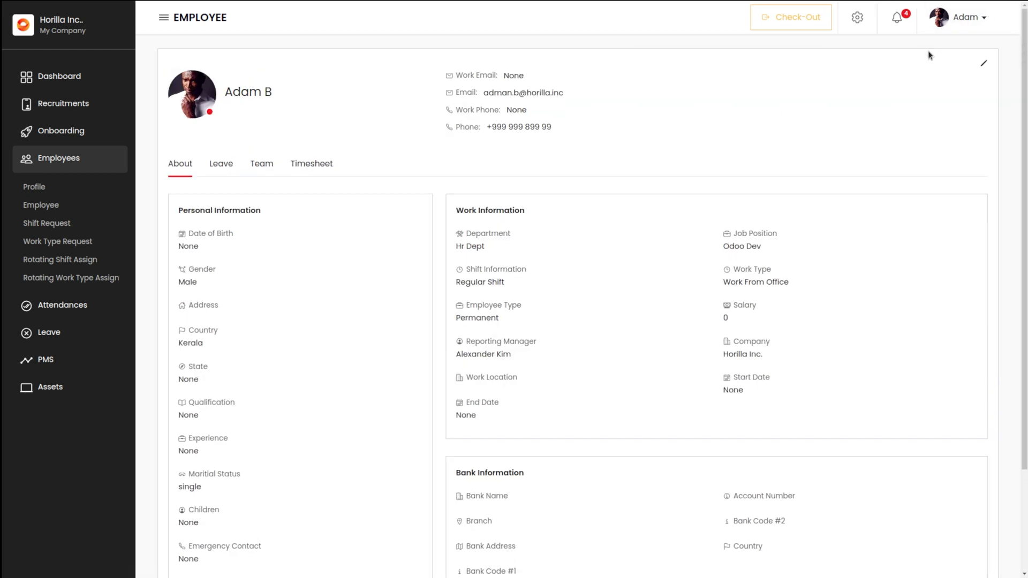
scroll(401, 345, down, 2)
scroll(401, 344, up, 2)
Step: Create a rotating work type named New Rotation in the settings, with Work From Office first and Work From Home second
click(851, 17)
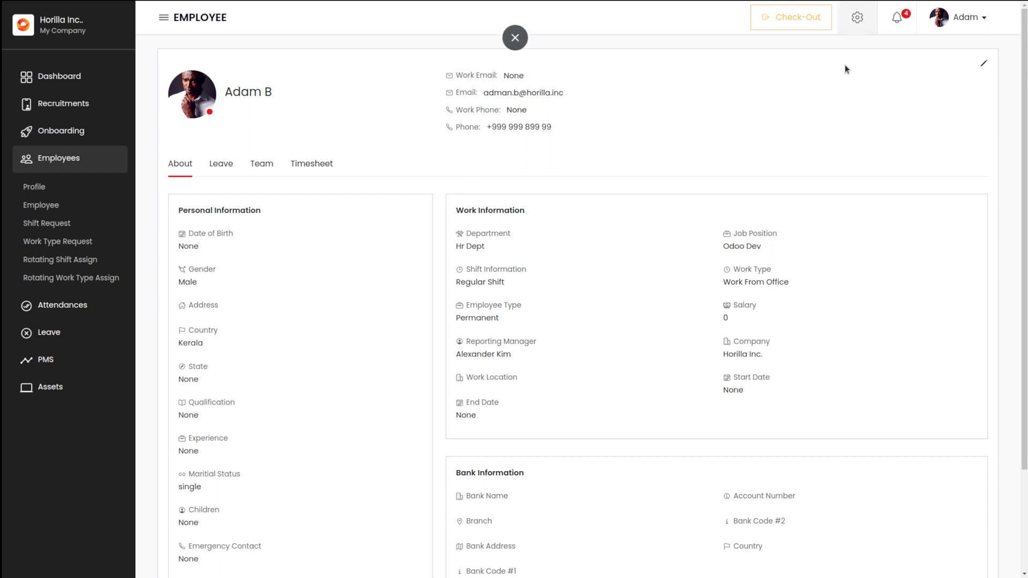
click(857, 17)
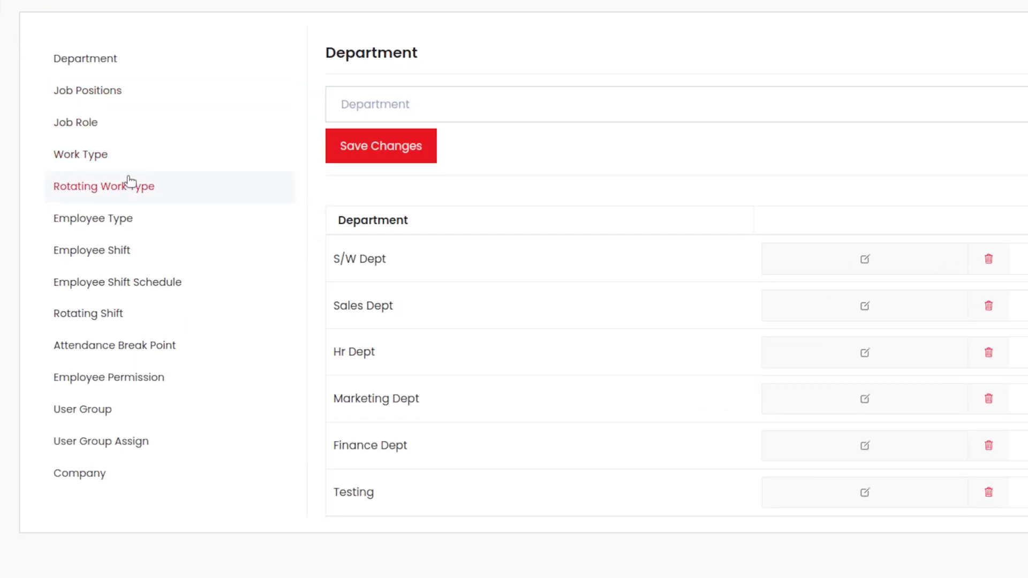
click(134, 193)
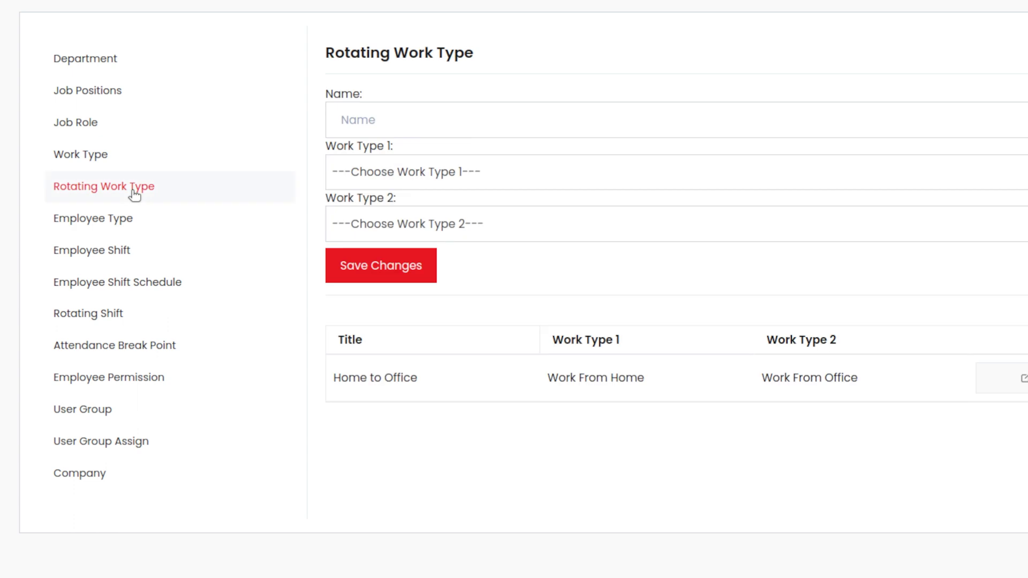
click(411, 131)
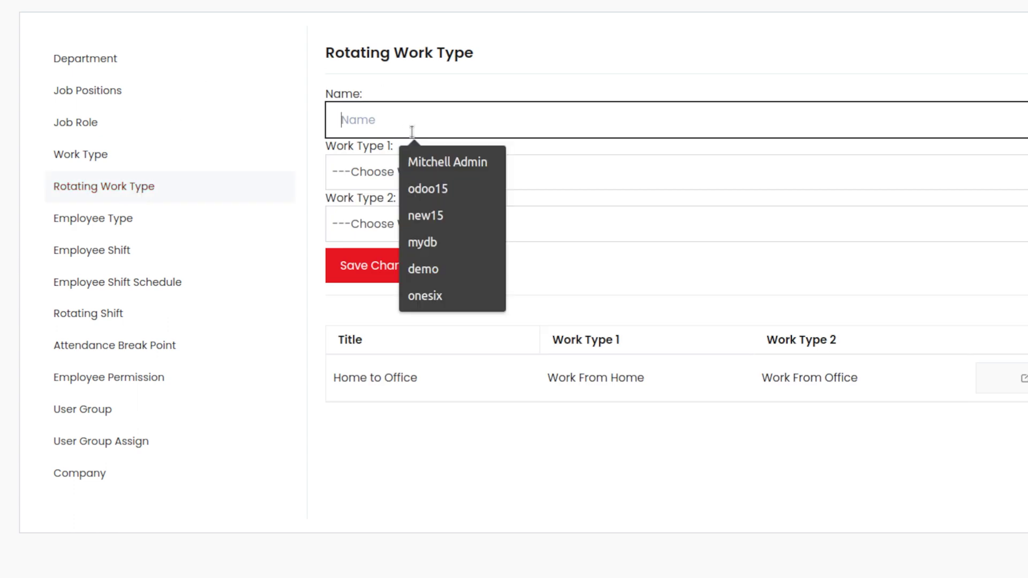
text(New)
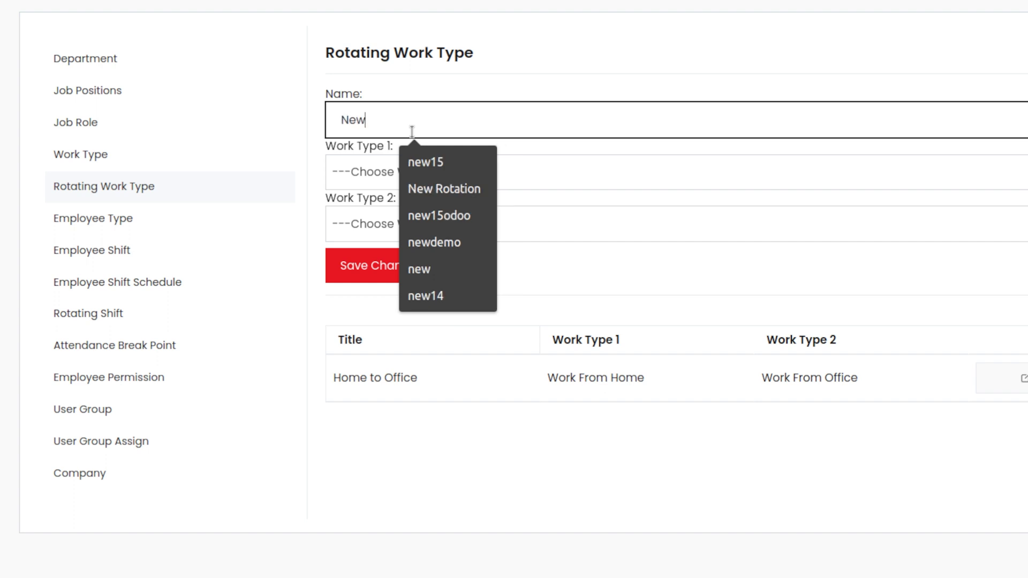
click(436, 192)
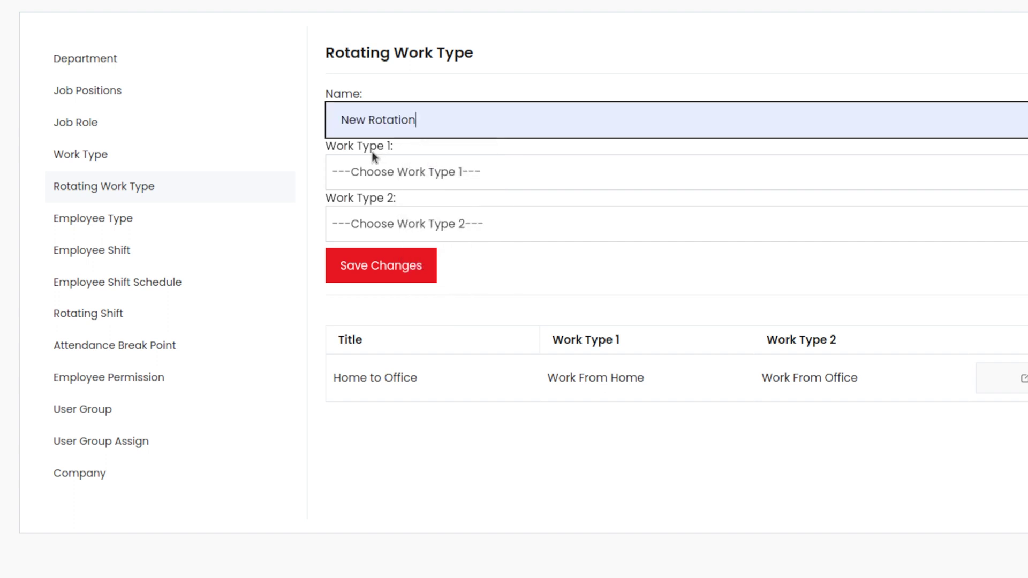
click(371, 182)
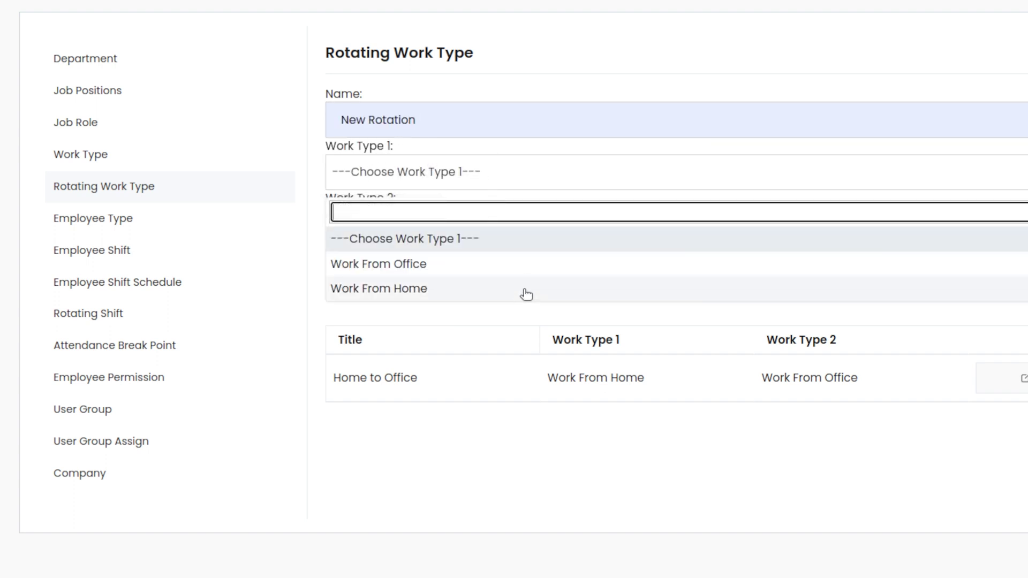
click(385, 264)
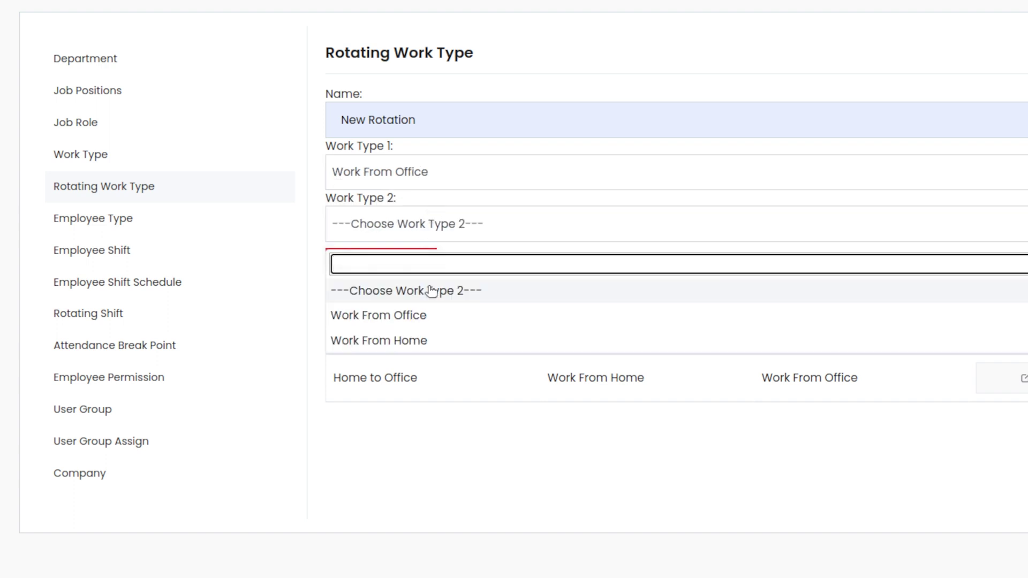
click(398, 340)
click(377, 261)
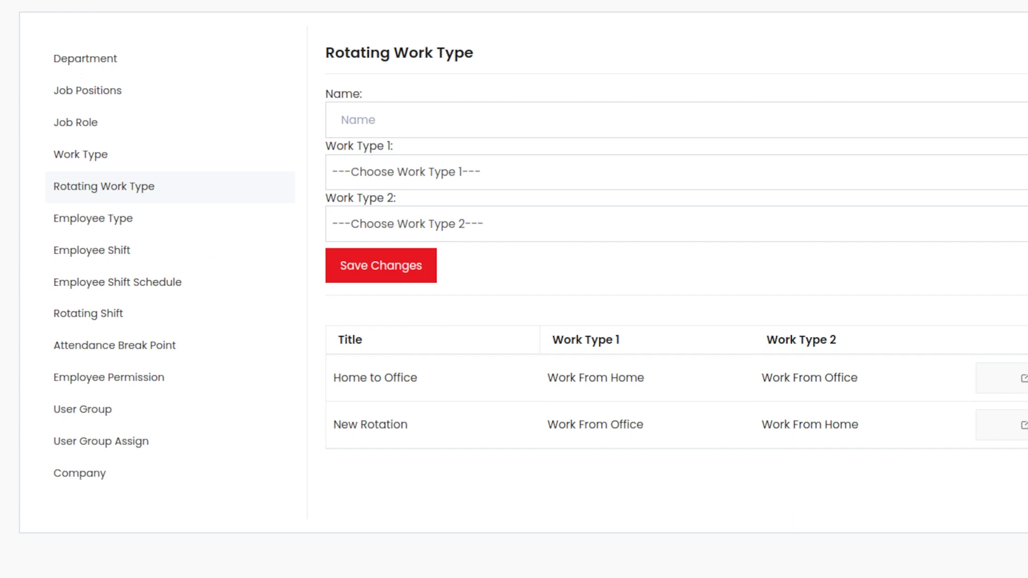
Step: Assign the New Rotation work type to the signed-in employee from 06/06/2023, based on After with rotation after 5 days
click(59, 278)
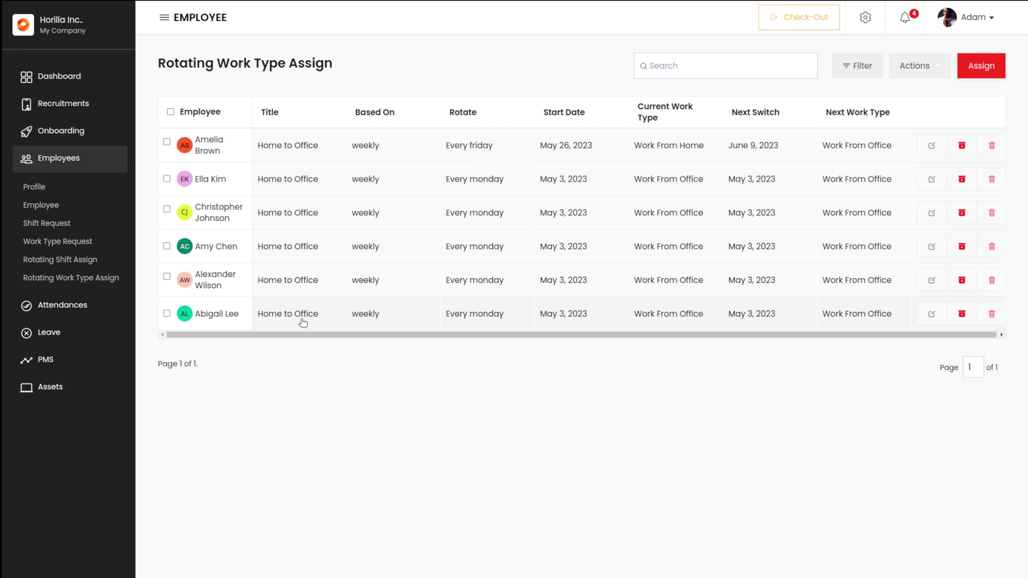
click(983, 68)
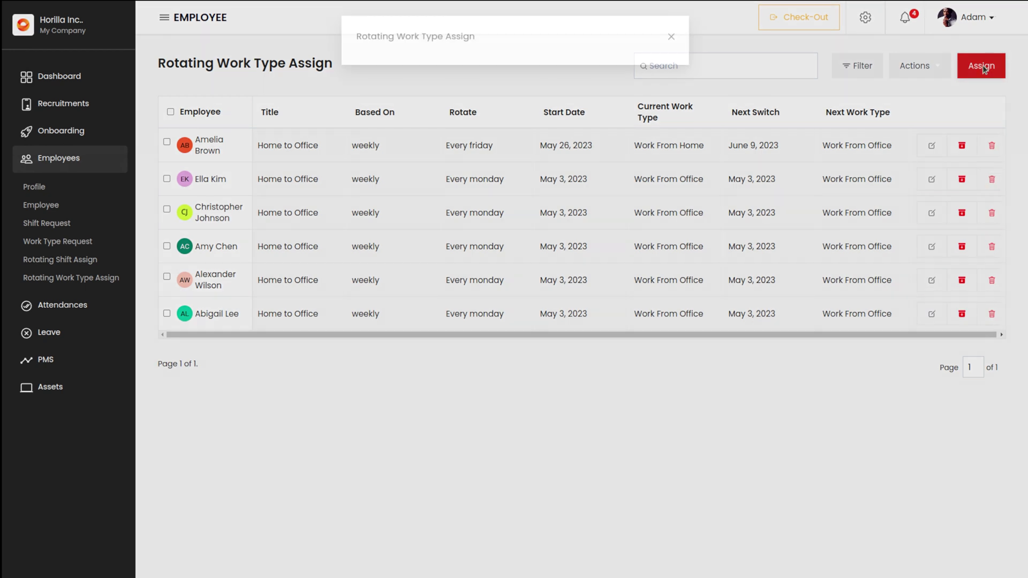
click(491, 81)
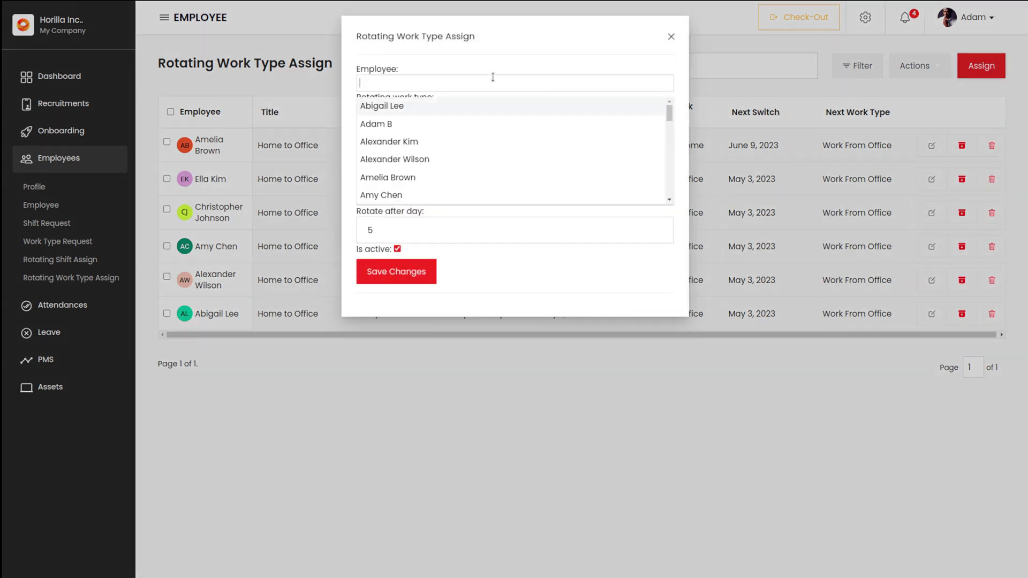
click(382, 126)
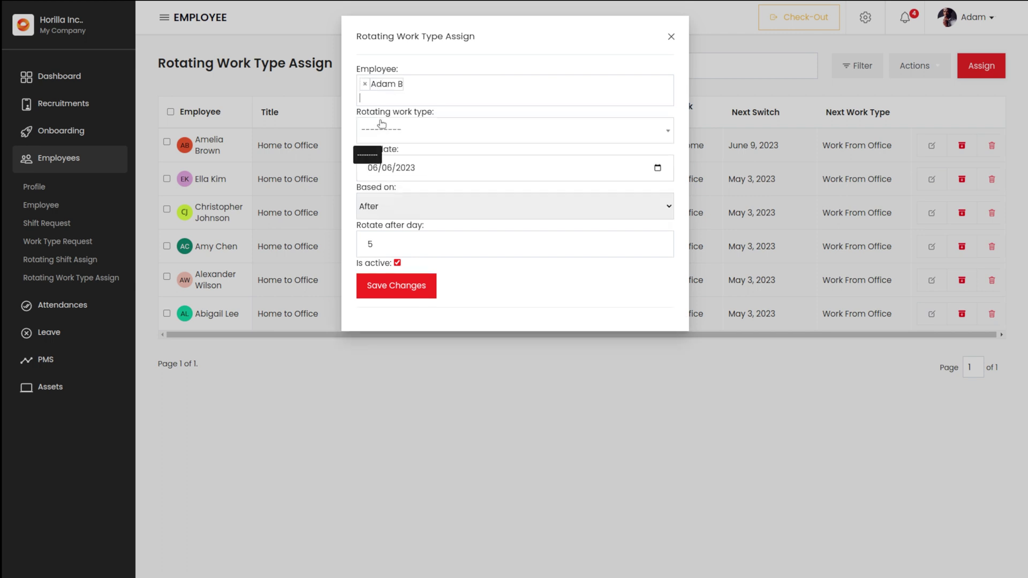
click(394, 141)
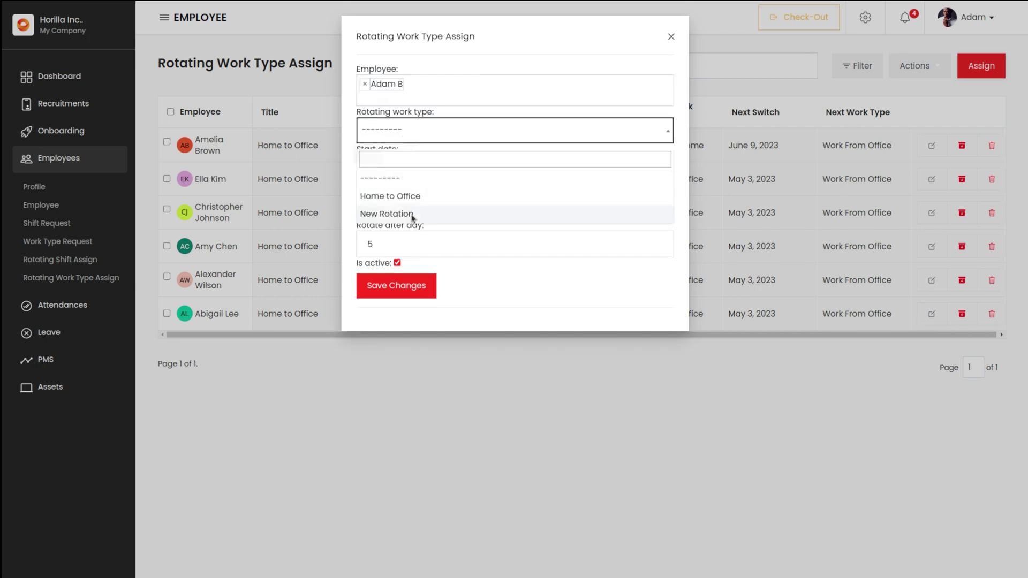
click(387, 213)
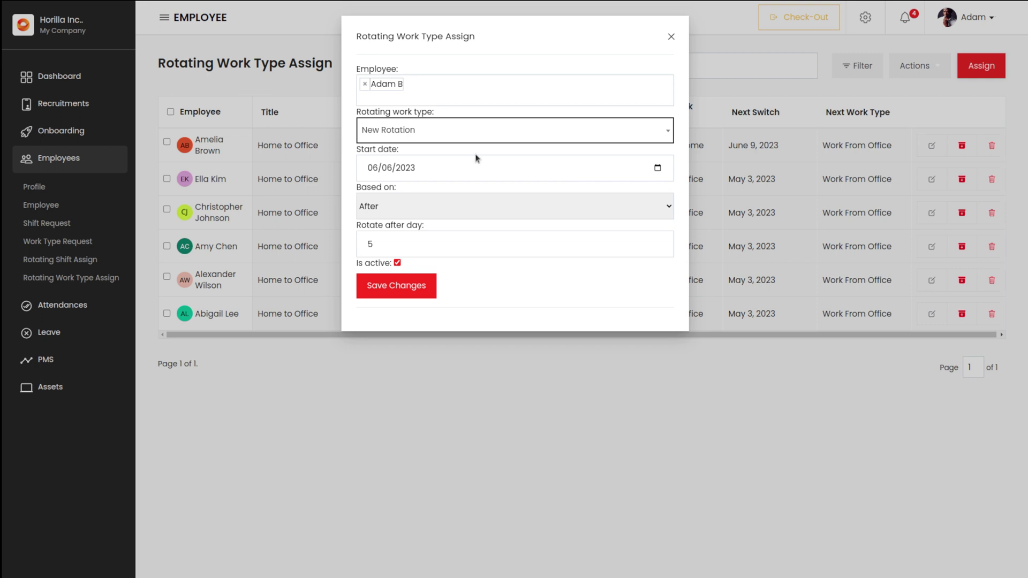
click(413, 208)
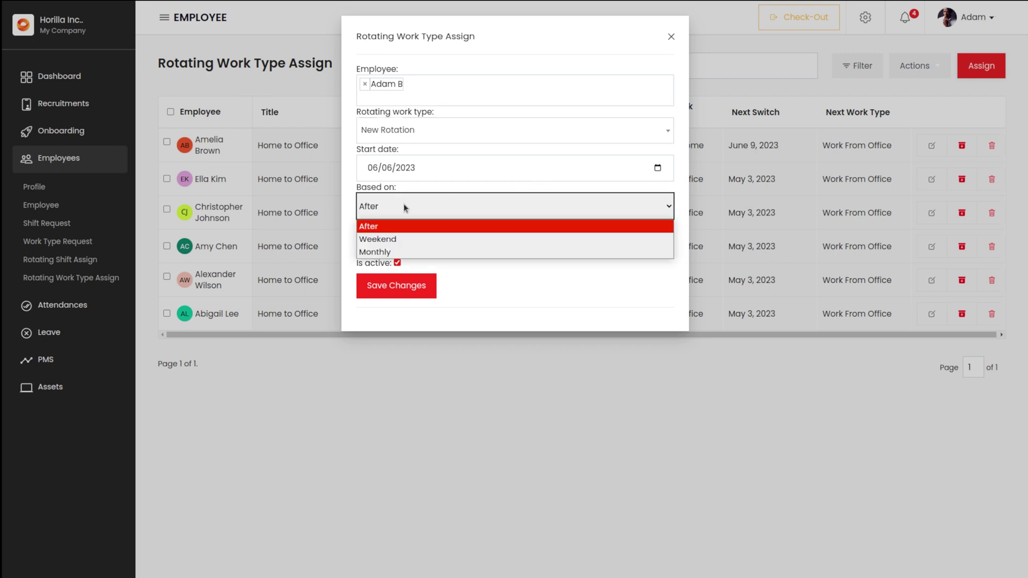
click(388, 231)
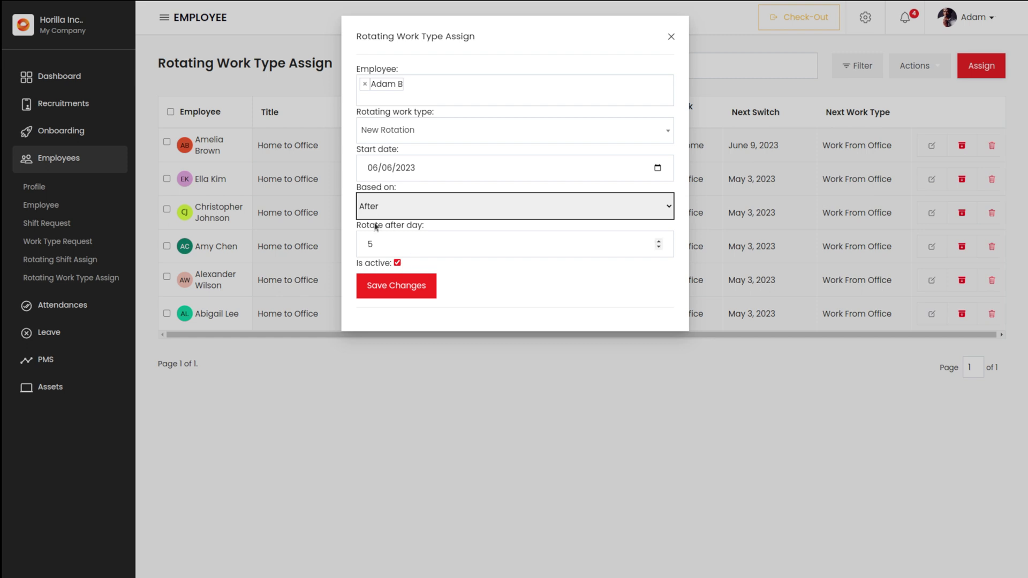
click(385, 287)
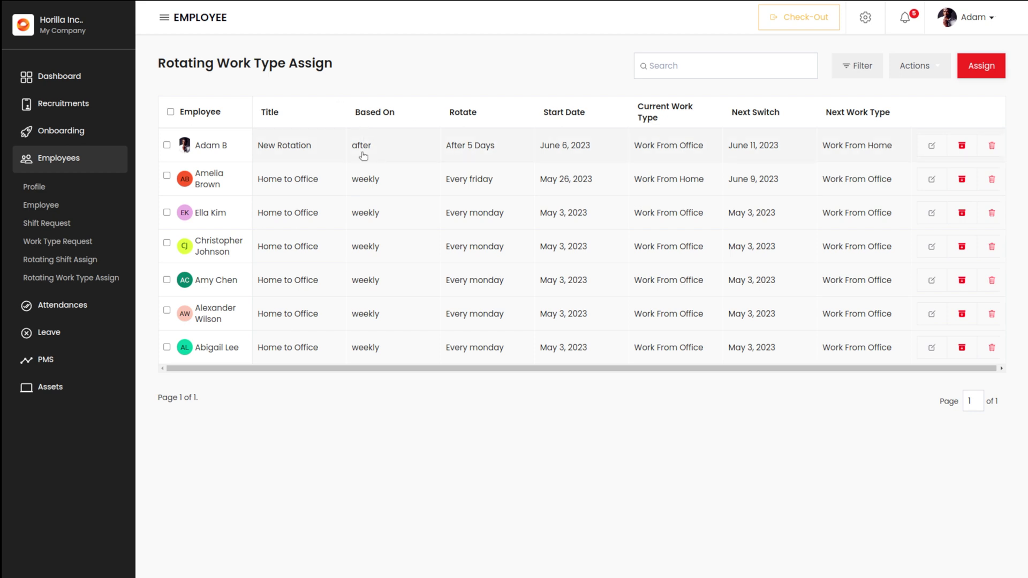
Step: Update the signed-in employee's New Rotation assignment to be based on Weekend, rotating every Friday
click(928, 149)
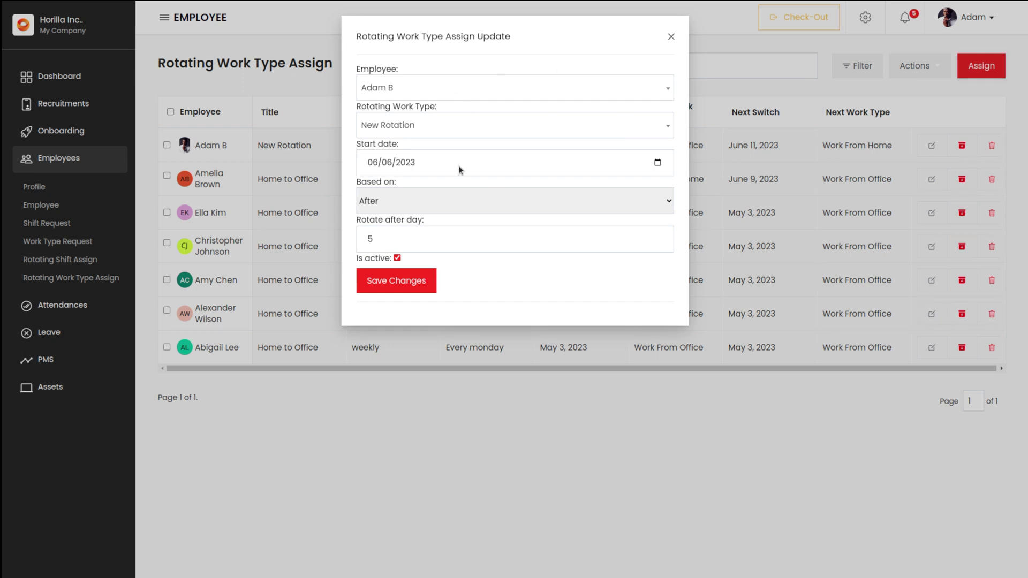
click(420, 201)
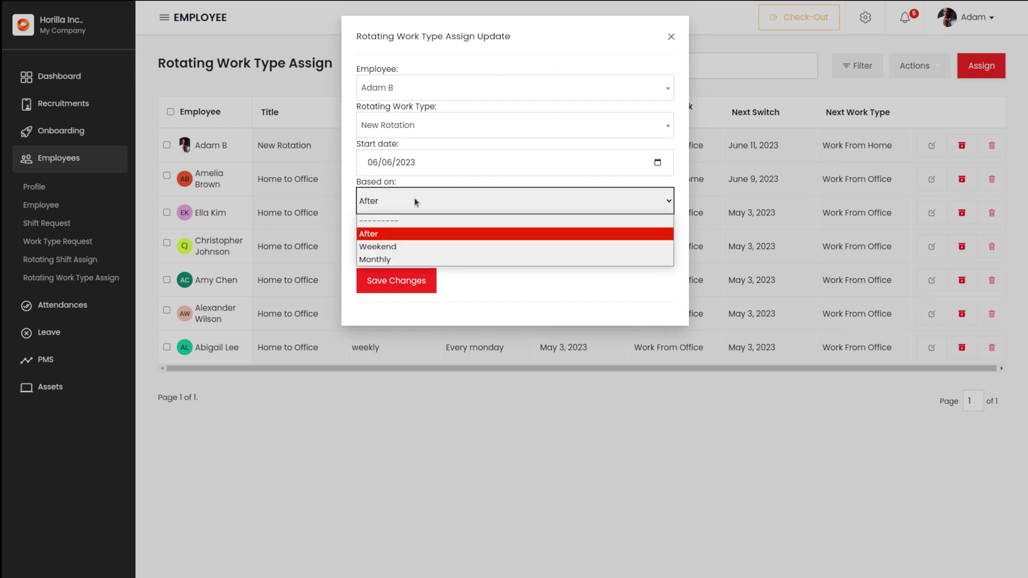
click(394, 247)
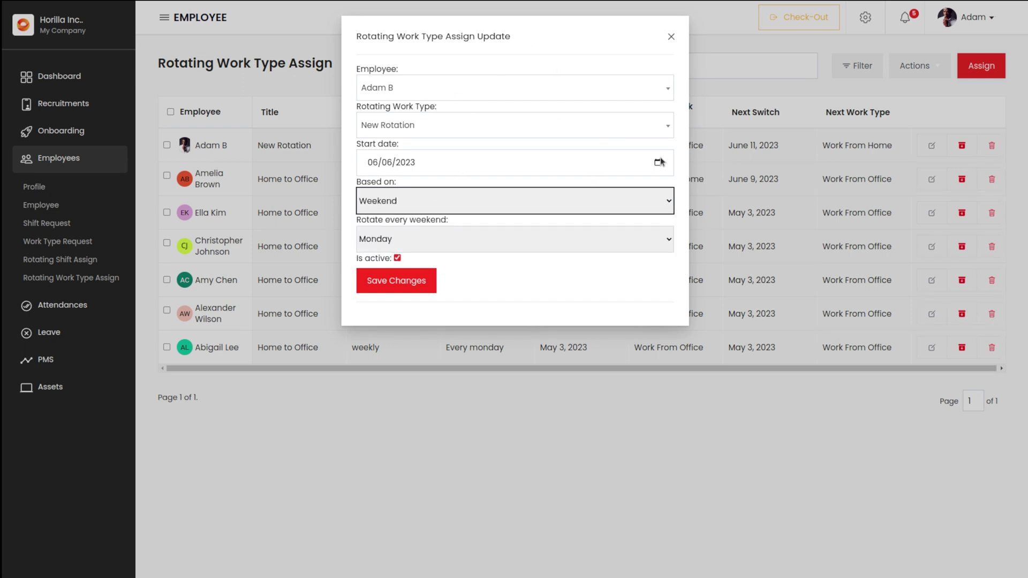
click(435, 247)
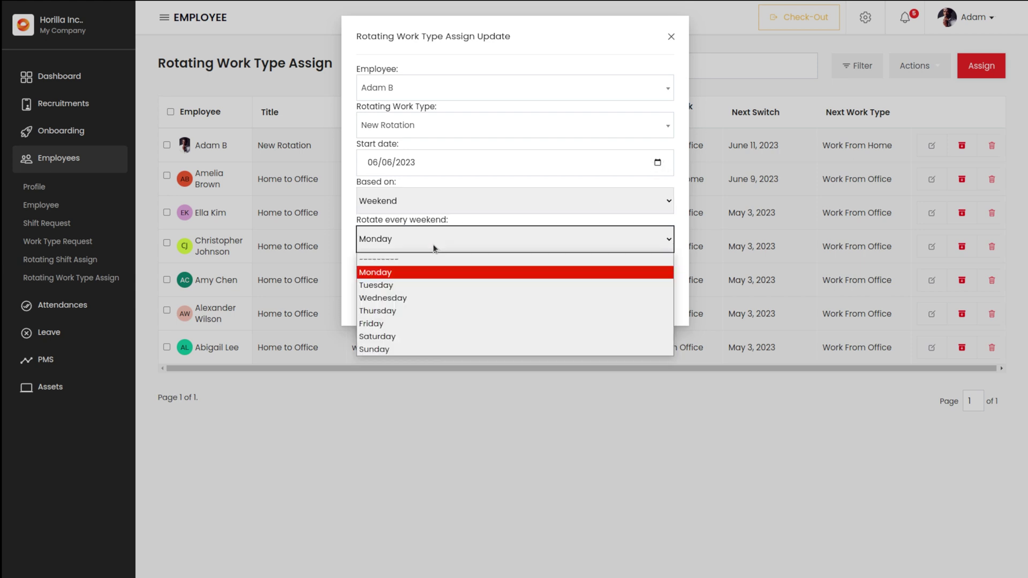
click(394, 325)
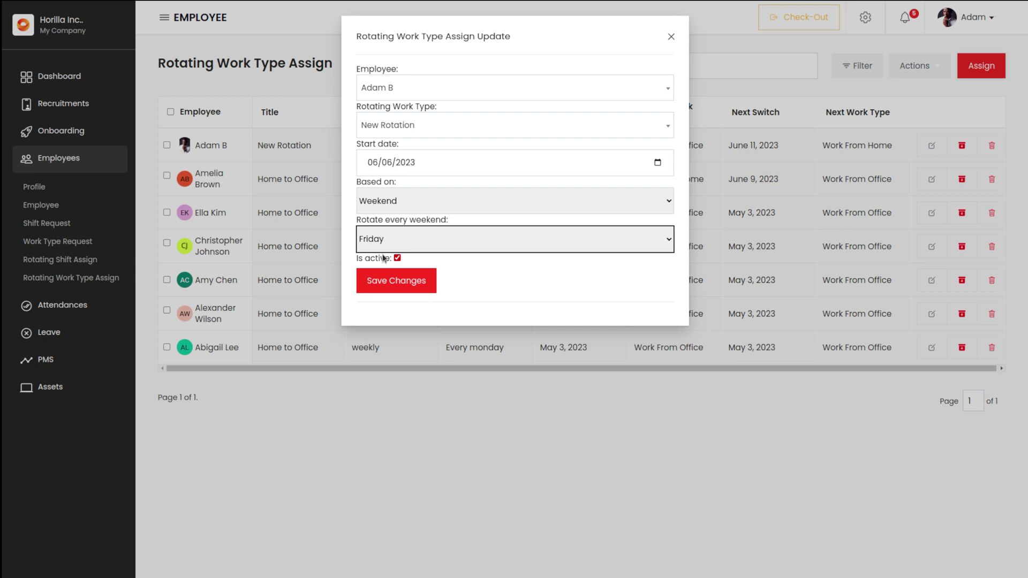
click(399, 284)
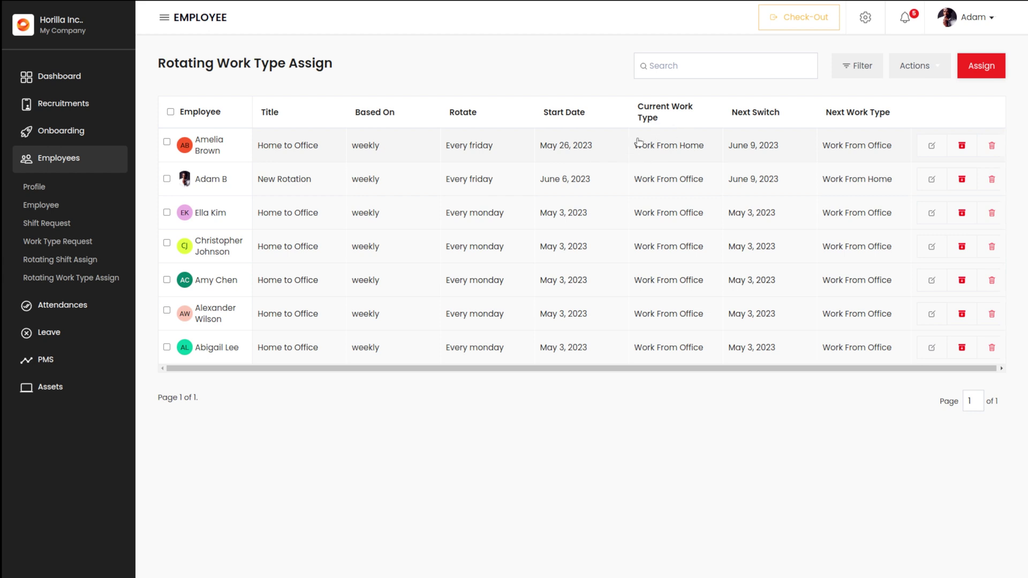
Step: Change the signed-in employee's New Rotation assignment to a Monthly basis, rotating every 15, and save it
click(932, 178)
click(443, 200)
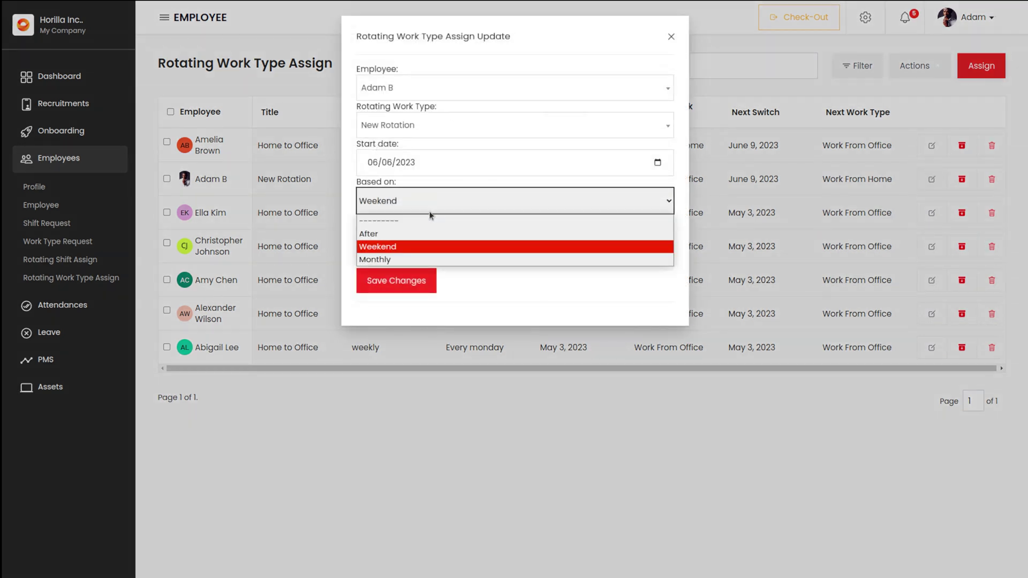
click(405, 261)
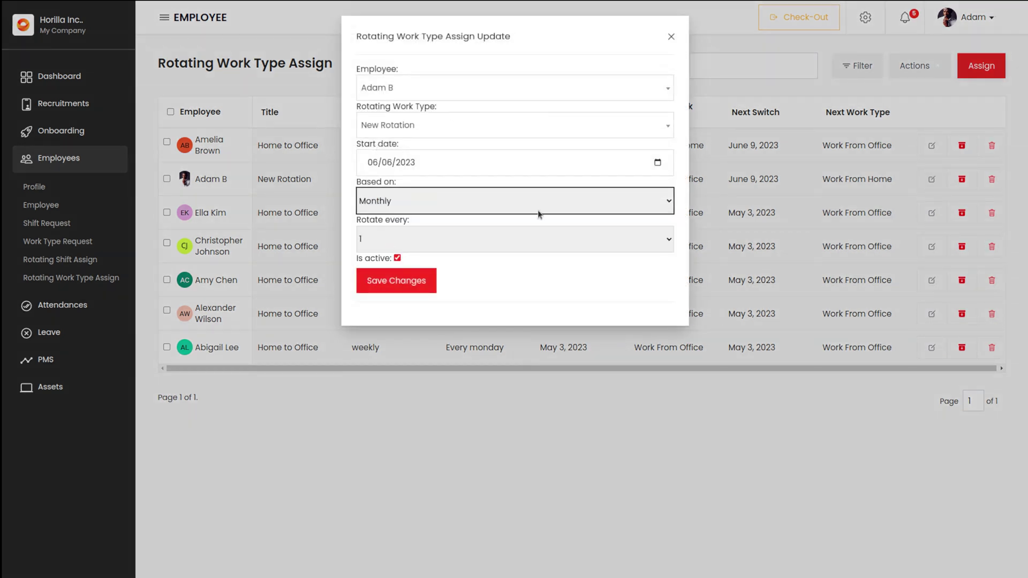
click(431, 243)
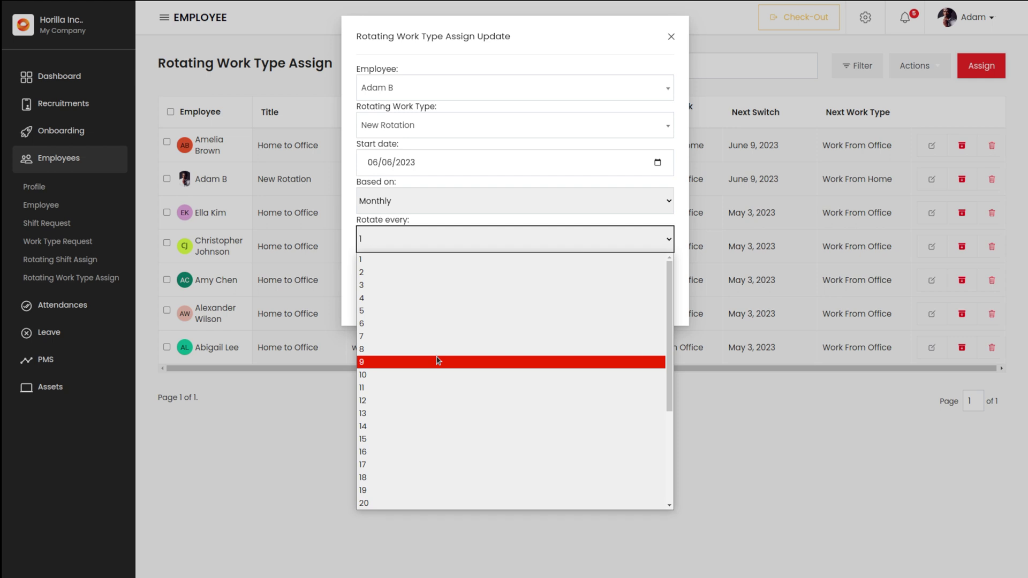
click(380, 440)
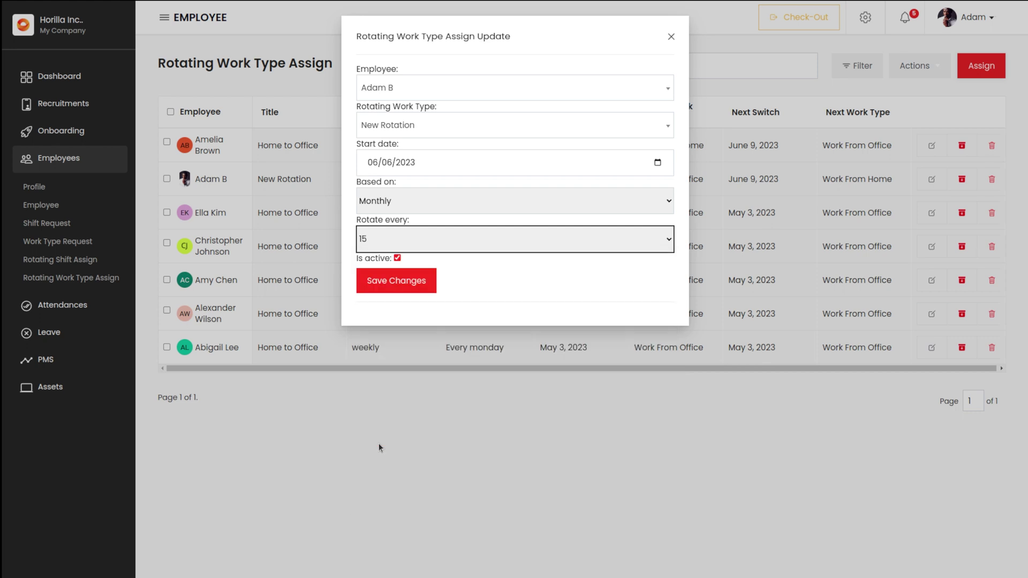
click(372, 289)
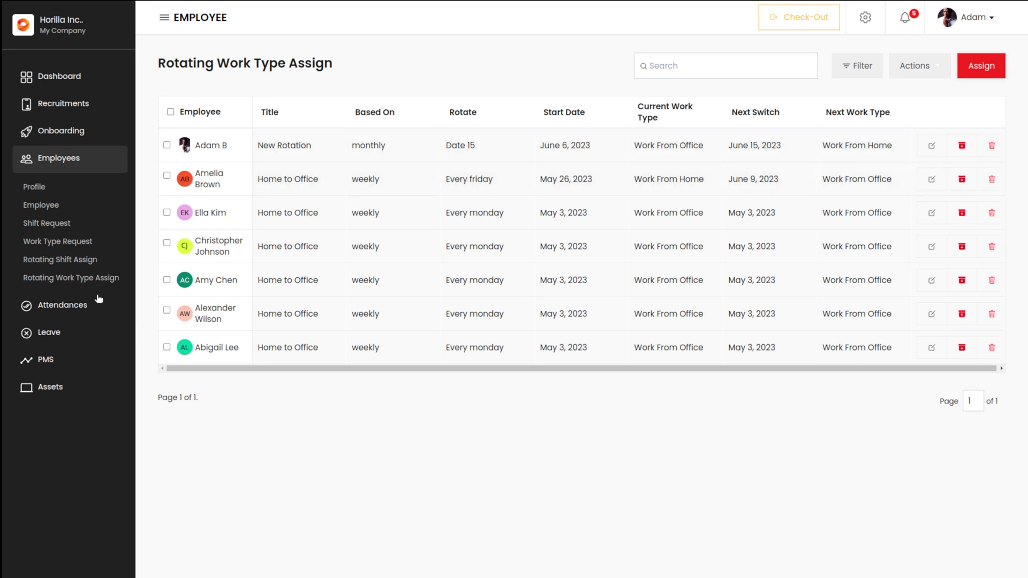
Step: Review the rotating shift assignments and open the Rotating Shift settings
click(77, 261)
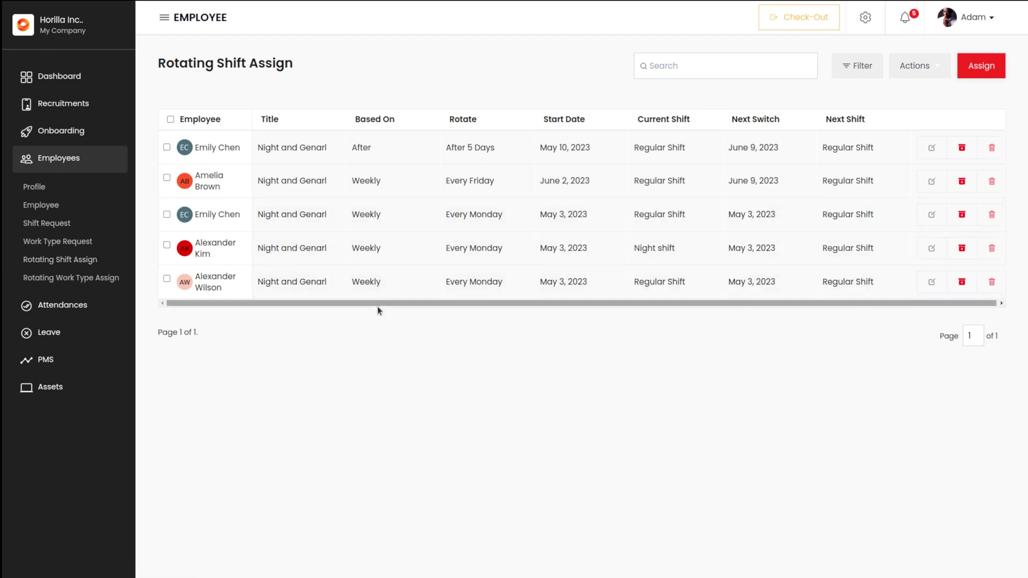
mouse_move(379, 310)
mouse_down()
mouse_move(436, 307)
mouse_move(397, 307)
mouse_up()
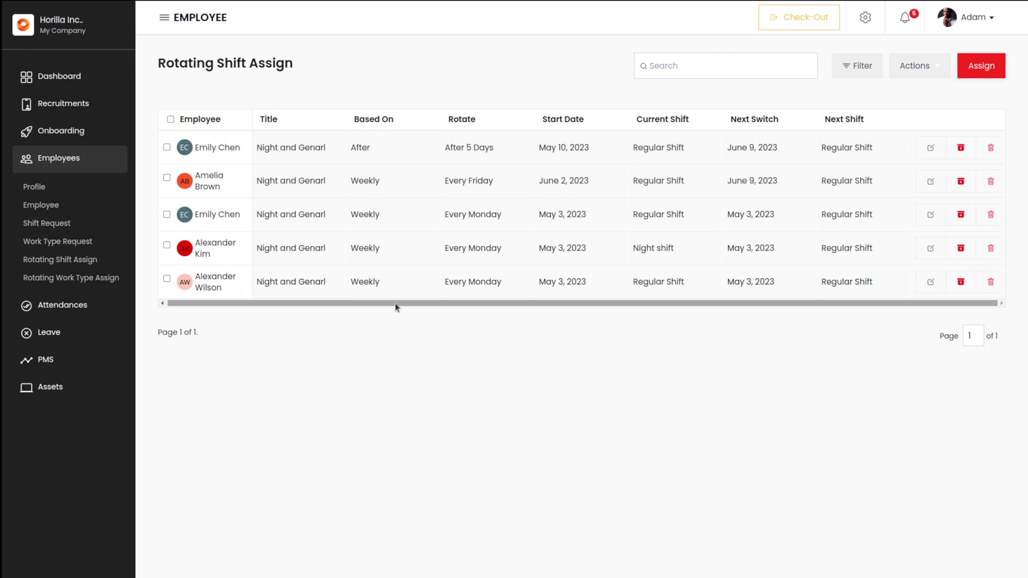
click(864, 17)
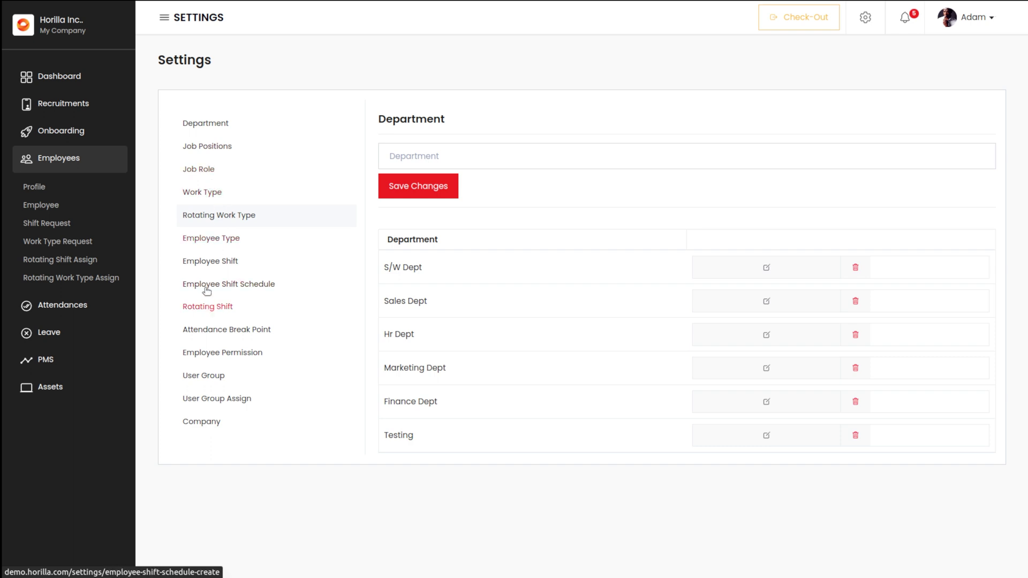
click(219, 261)
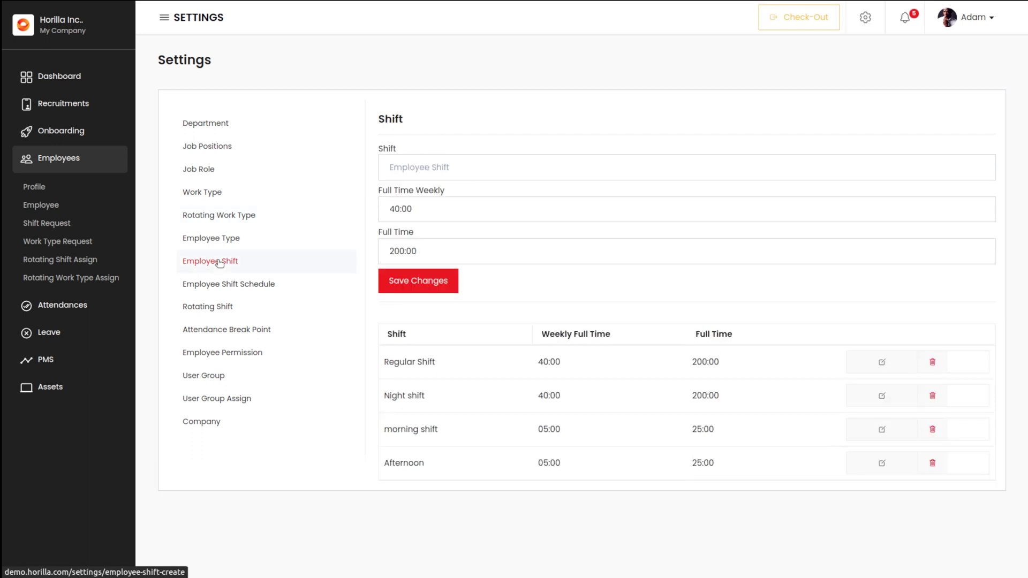
click(217, 307)
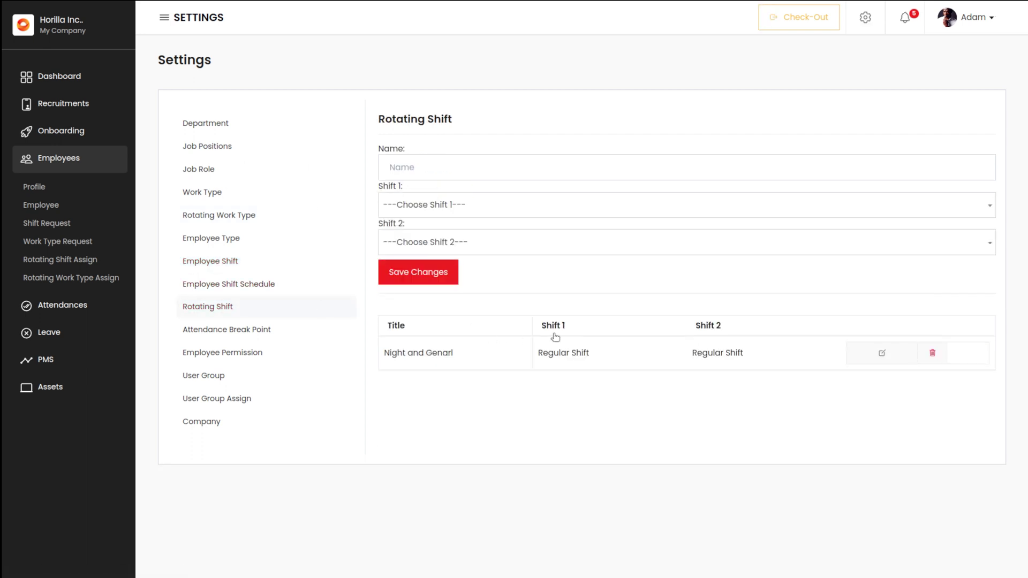
Step: Check the shift information on the signed-in employee's profile and return to the Rotating Shift settings
click(953, 24)
click(929, 47)
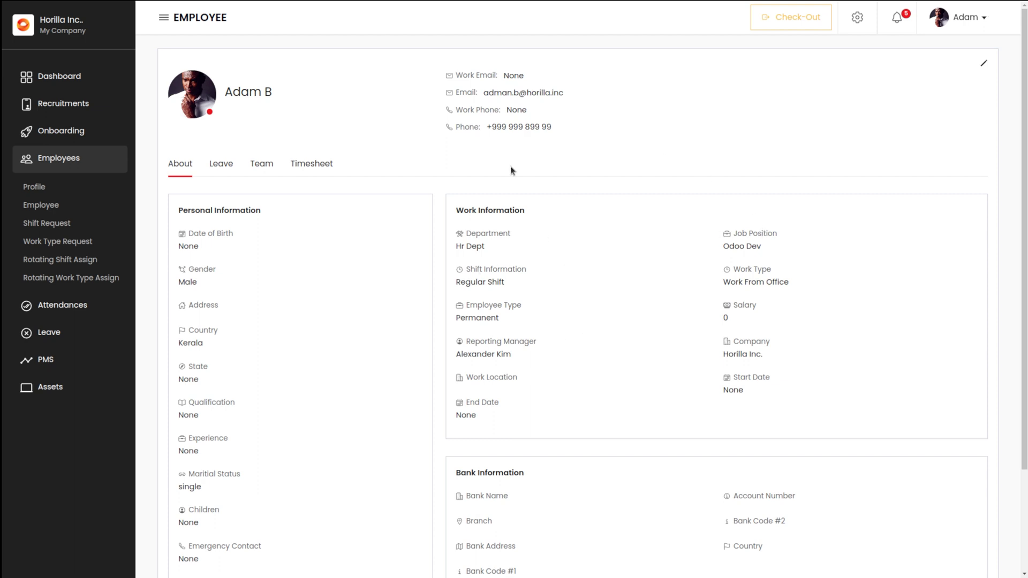
click(857, 17)
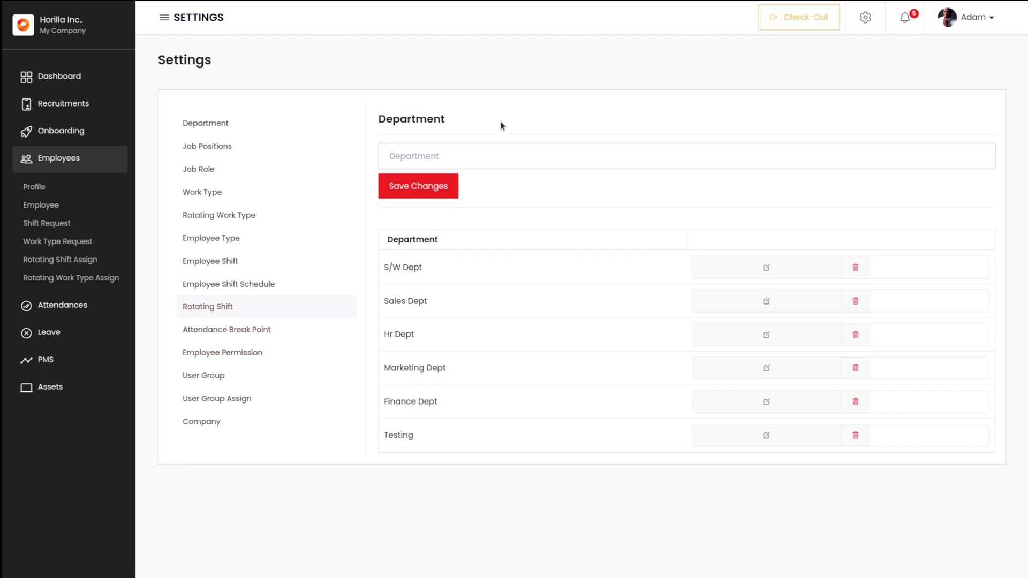
click(230, 303)
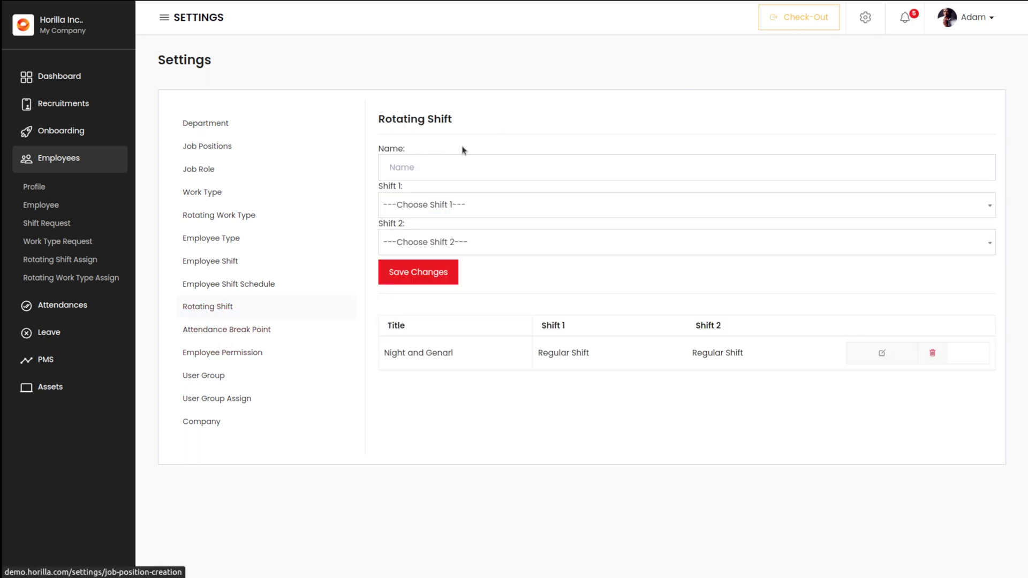
Step: Create a rotating shift named New Shift with morning shift as Shift 1 and Regular Shift as Shift 2
click(425, 165)
text(N)
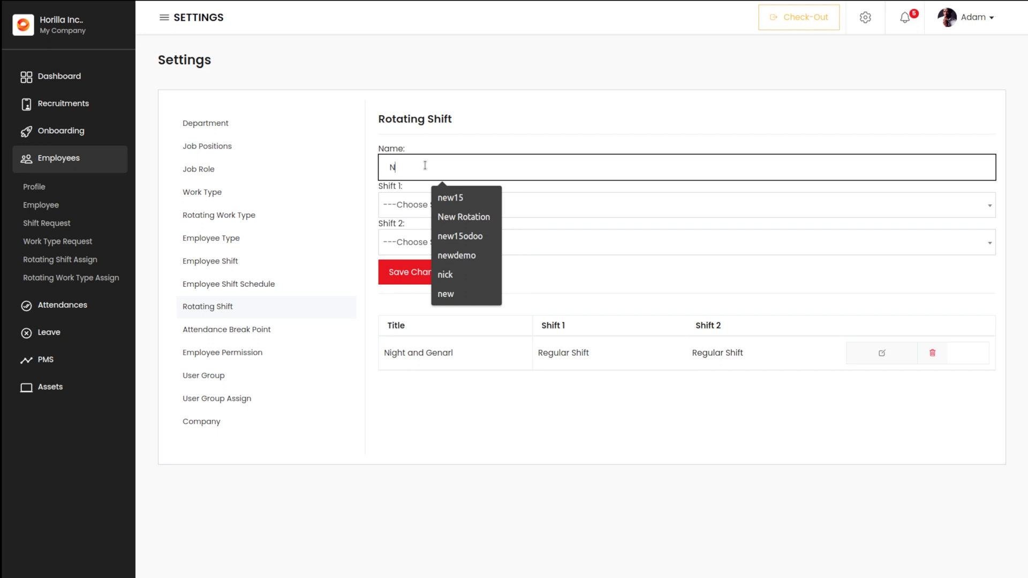
text(ew Shift)
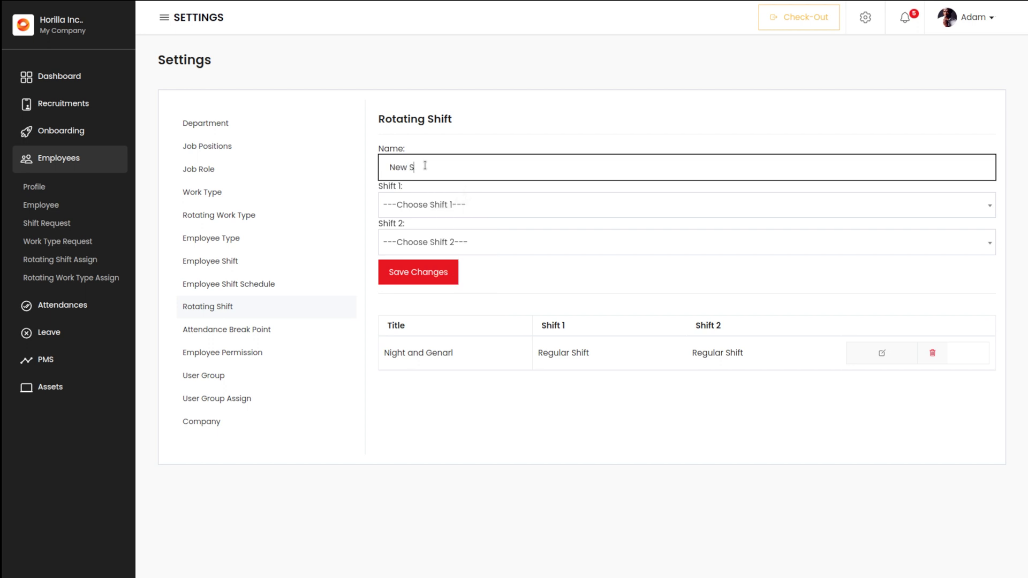
click(460, 203)
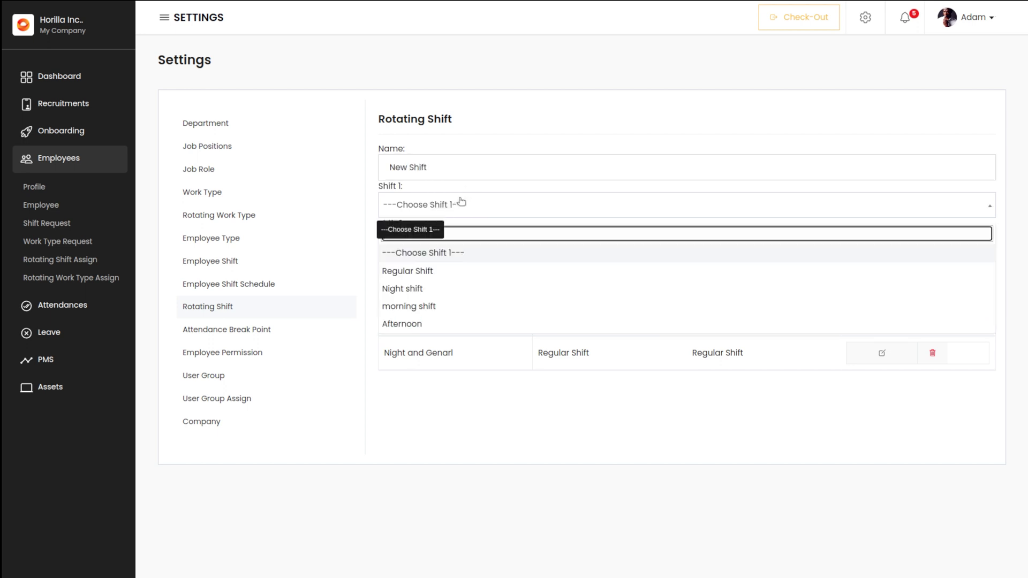
click(420, 305)
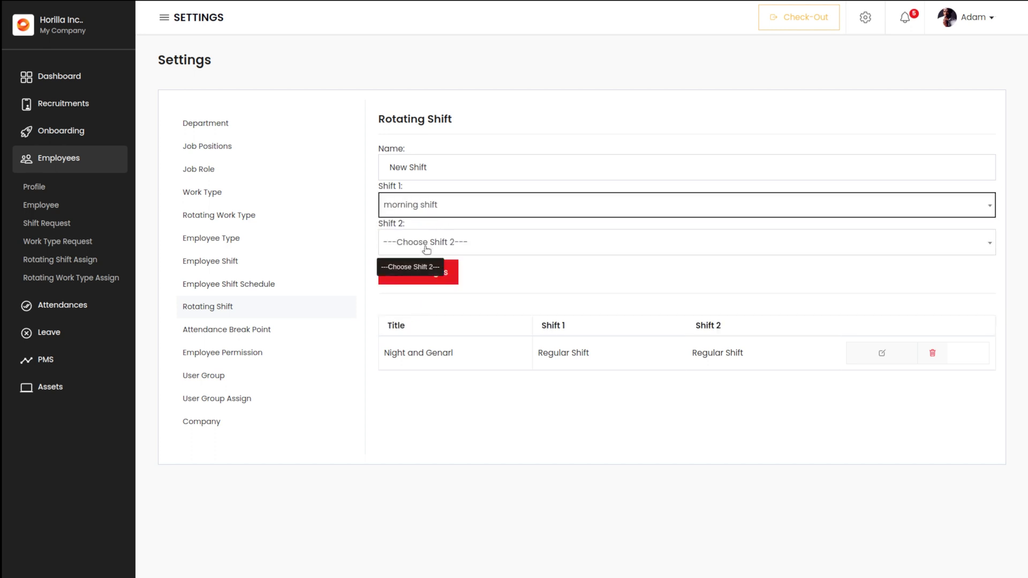
click(426, 247)
click(432, 308)
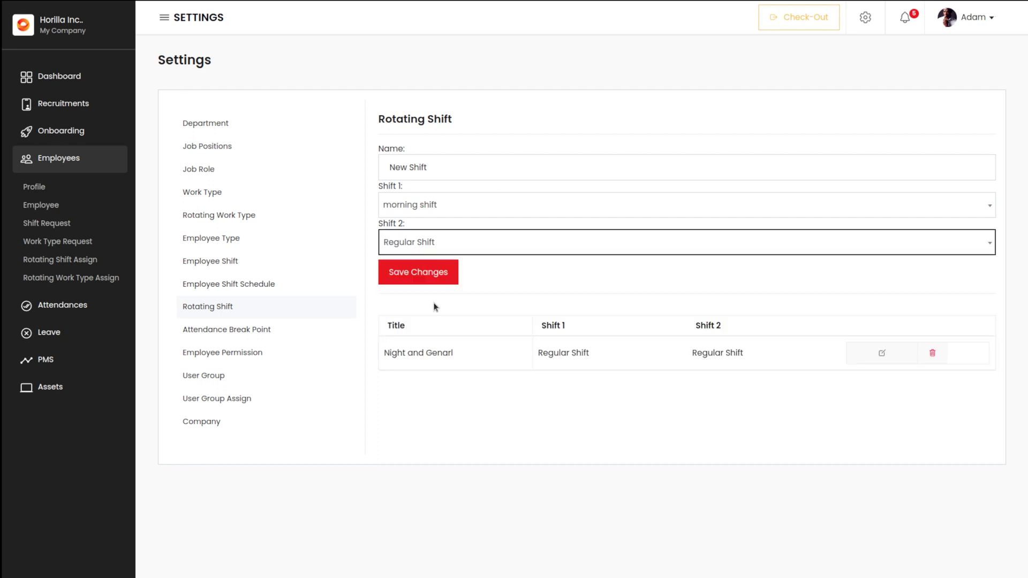
click(417, 276)
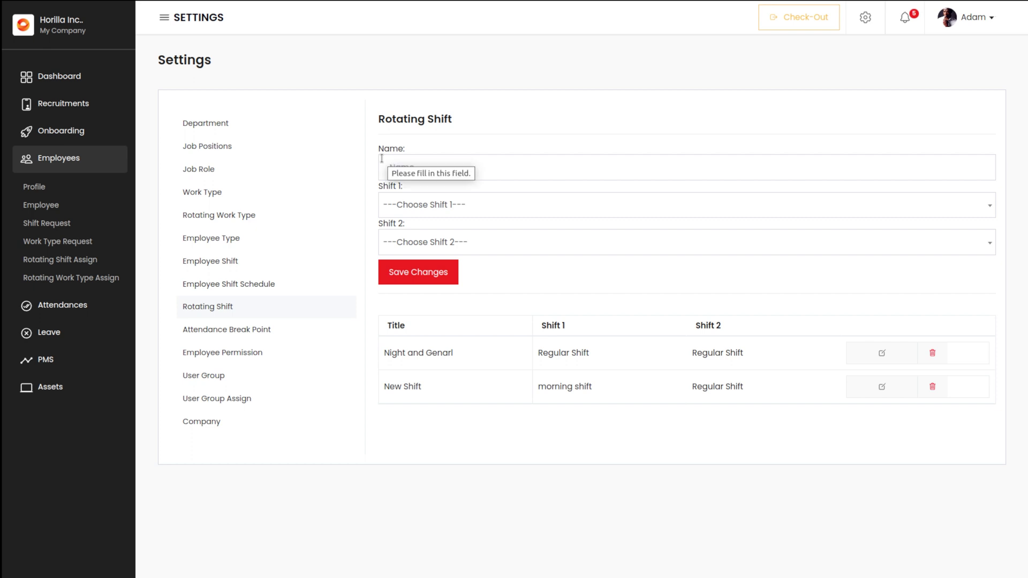
Step: Start a rotating shift assignment for the signed-in employee with New Shift as the rotating shift
click(32, 262)
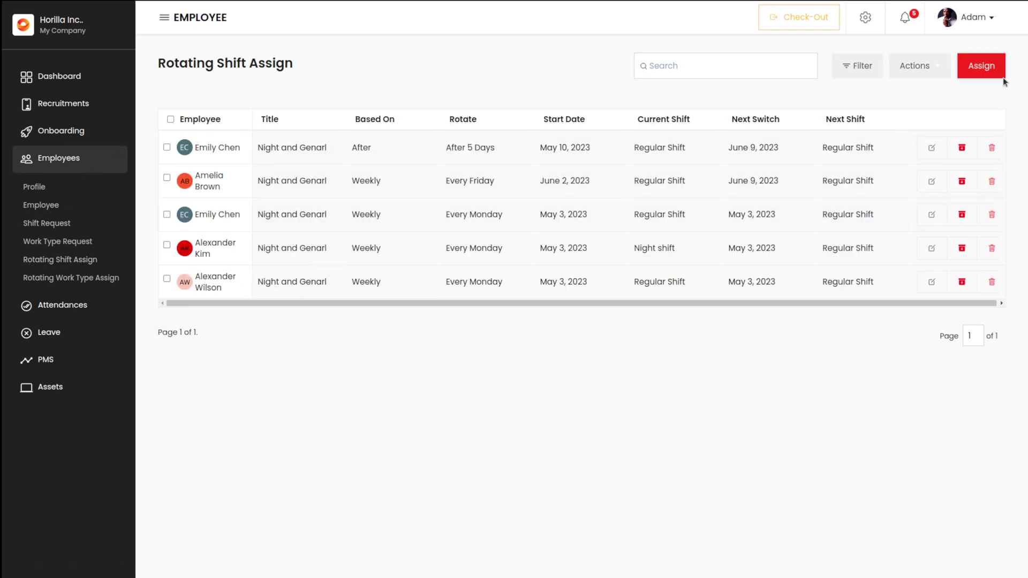
click(988, 66)
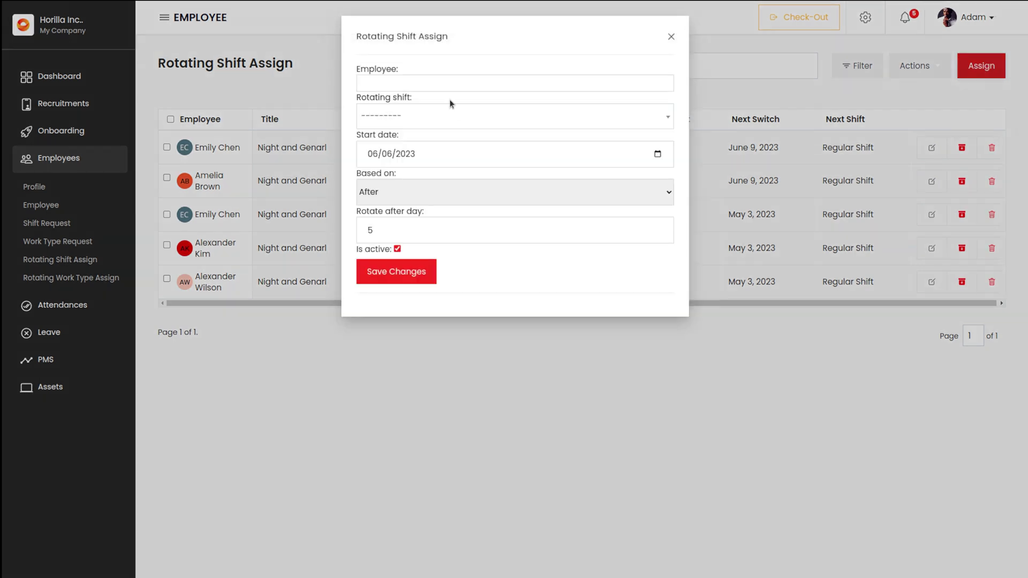
click(444, 82)
click(388, 122)
click(387, 128)
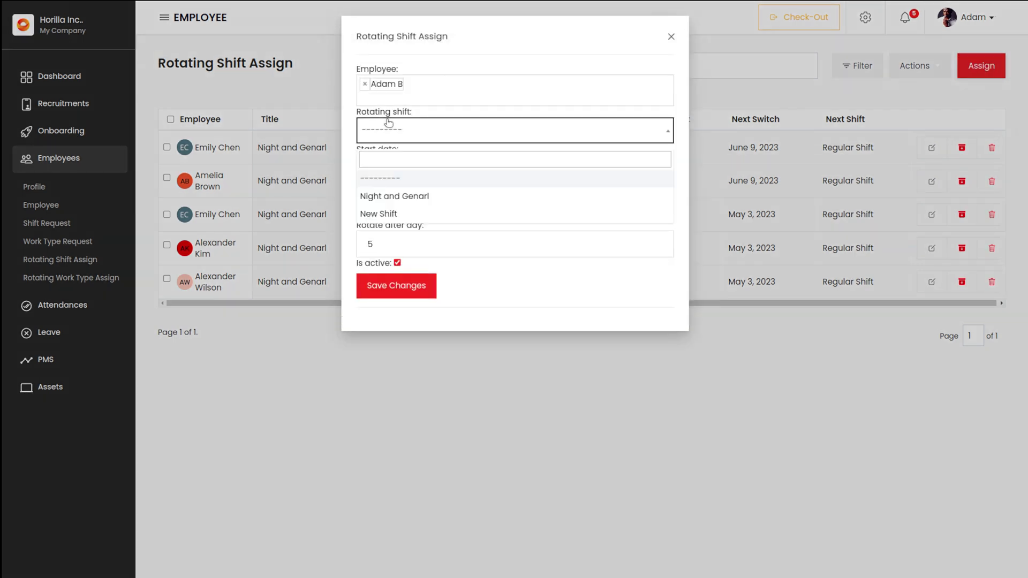
click(398, 214)
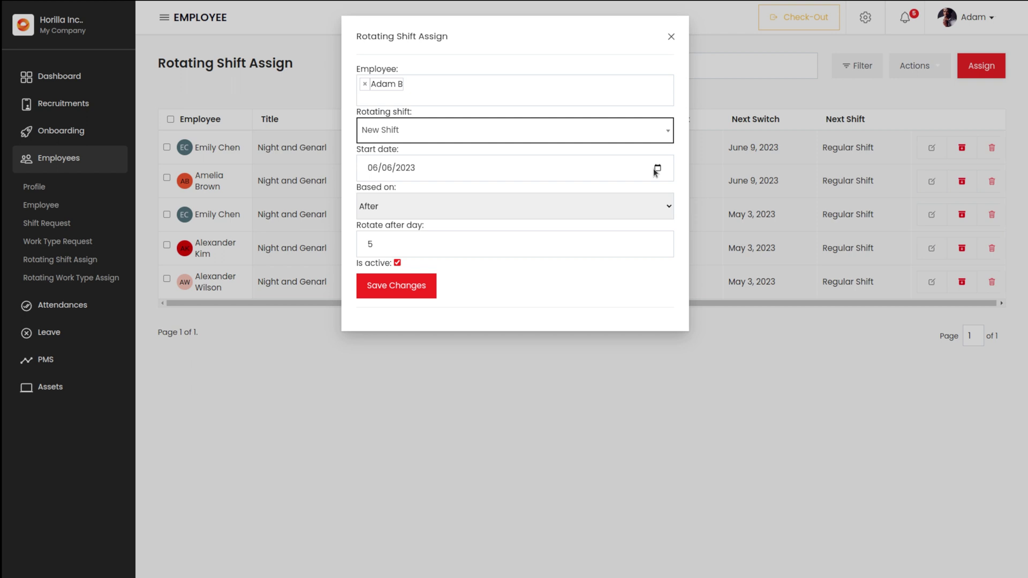
Step: Try the Weekend and Monthly bases for the assignment, return it to After with rotation after 5 days, and save it
click(583, 202)
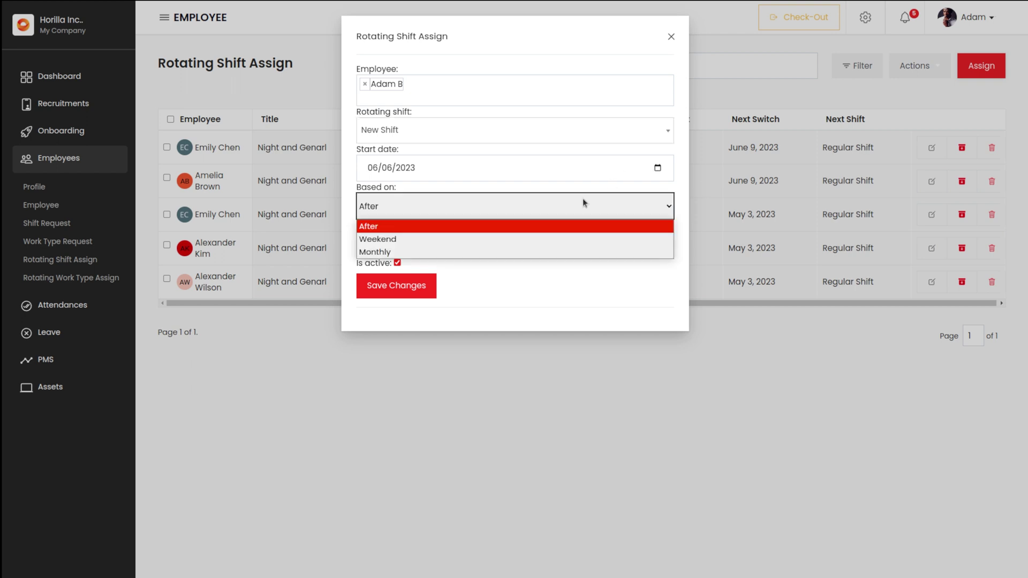
click(390, 239)
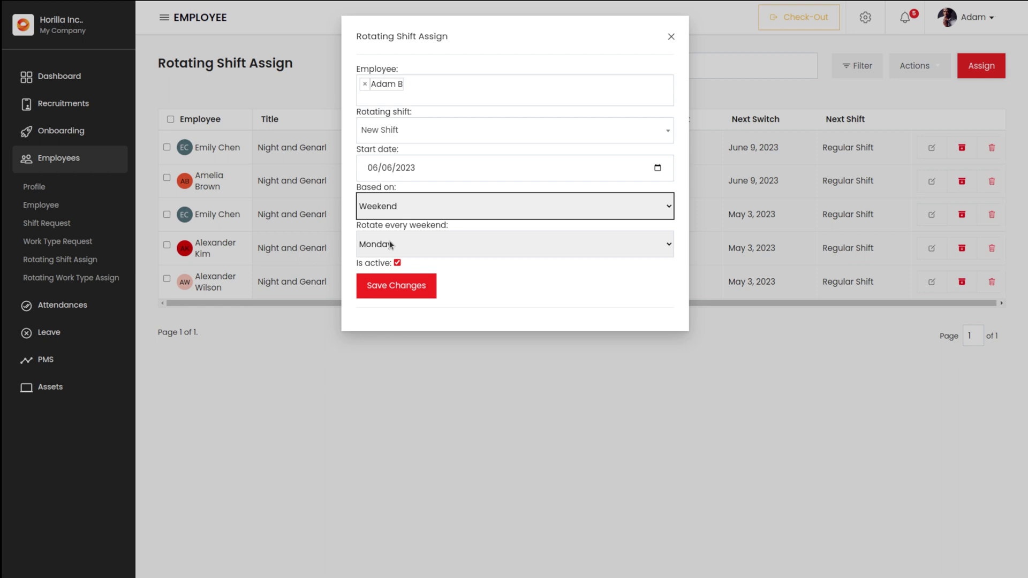
click(447, 205)
click(397, 256)
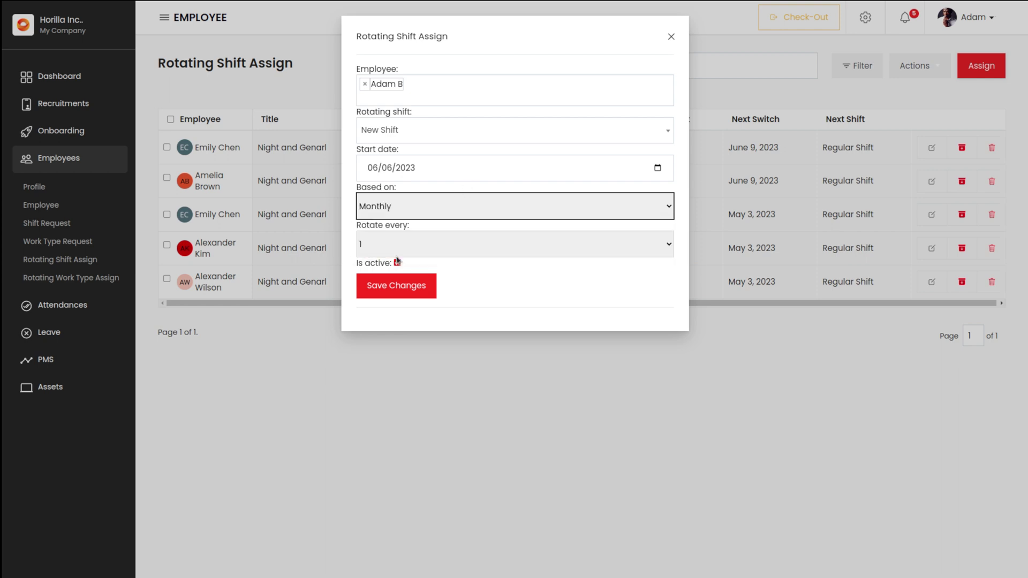
click(405, 208)
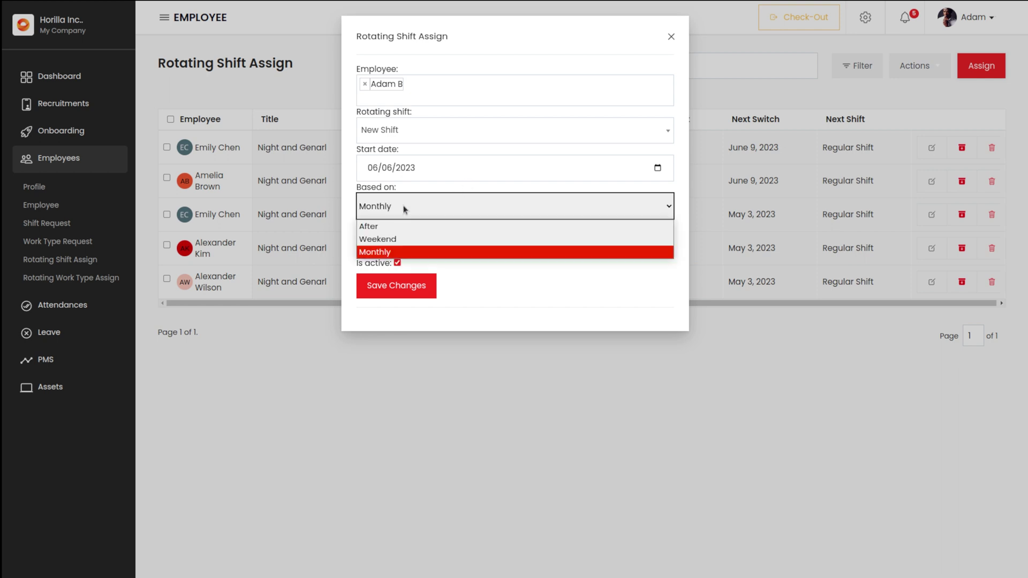
click(381, 232)
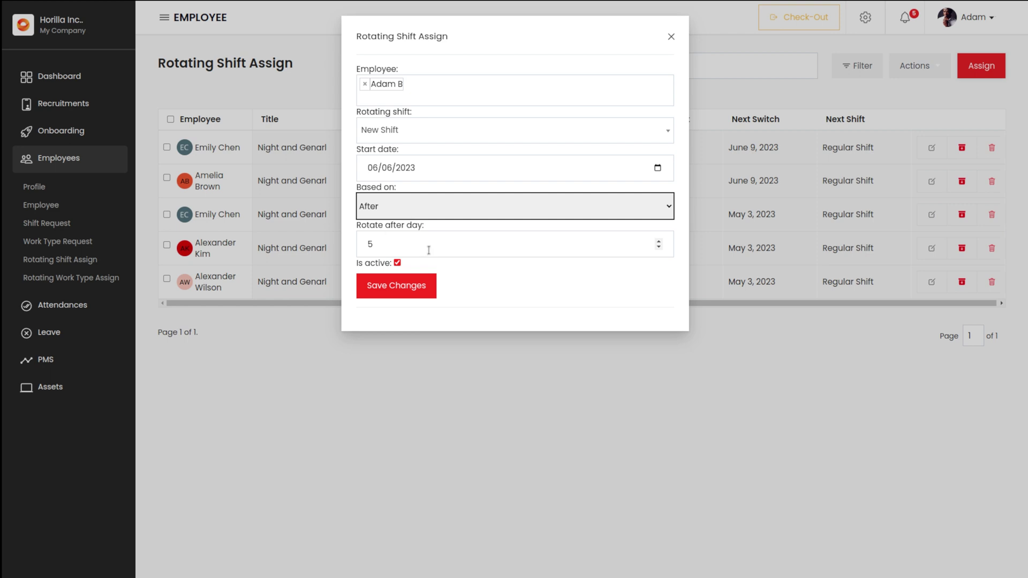
click(396, 293)
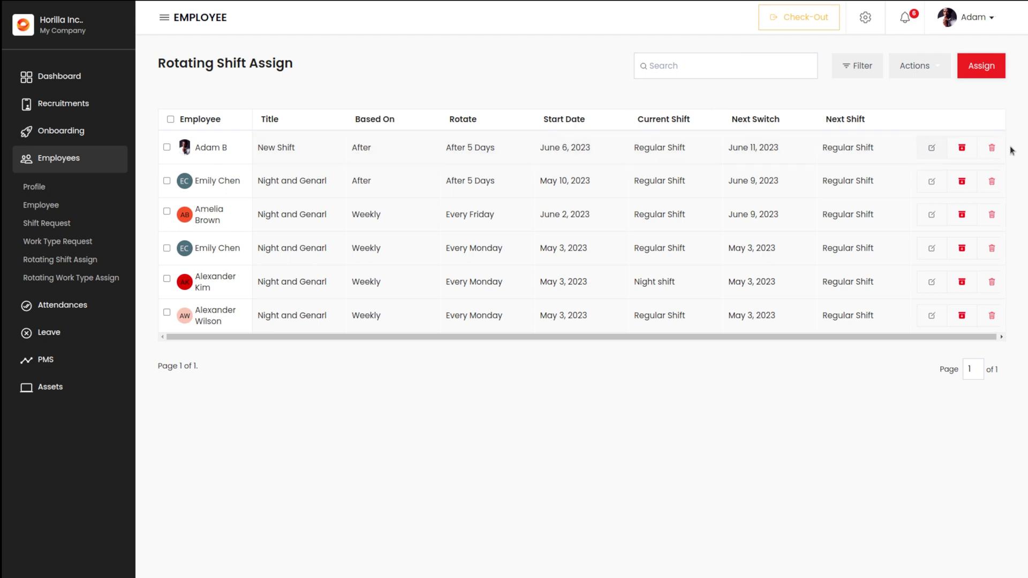
Step: Update the New Shift rotating shift to use Regular Shift as Shift 1 and morning shift as Shift 2
click(865, 24)
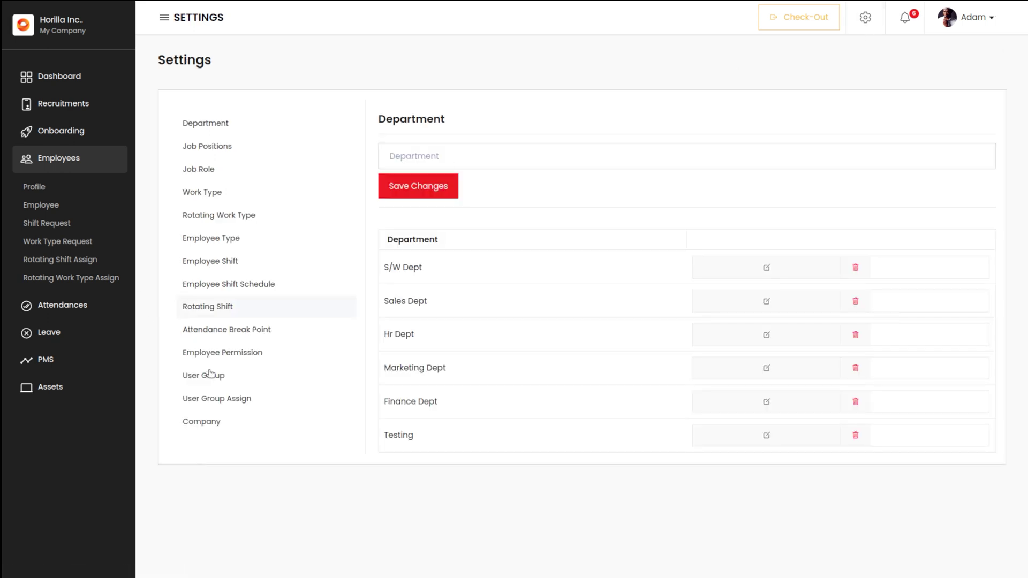
click(231, 306)
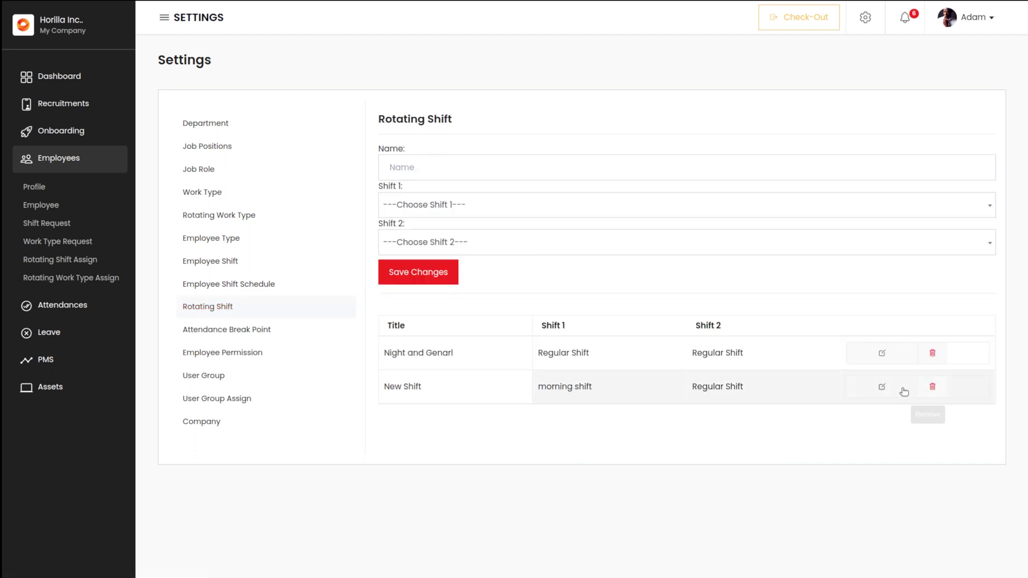
click(881, 386)
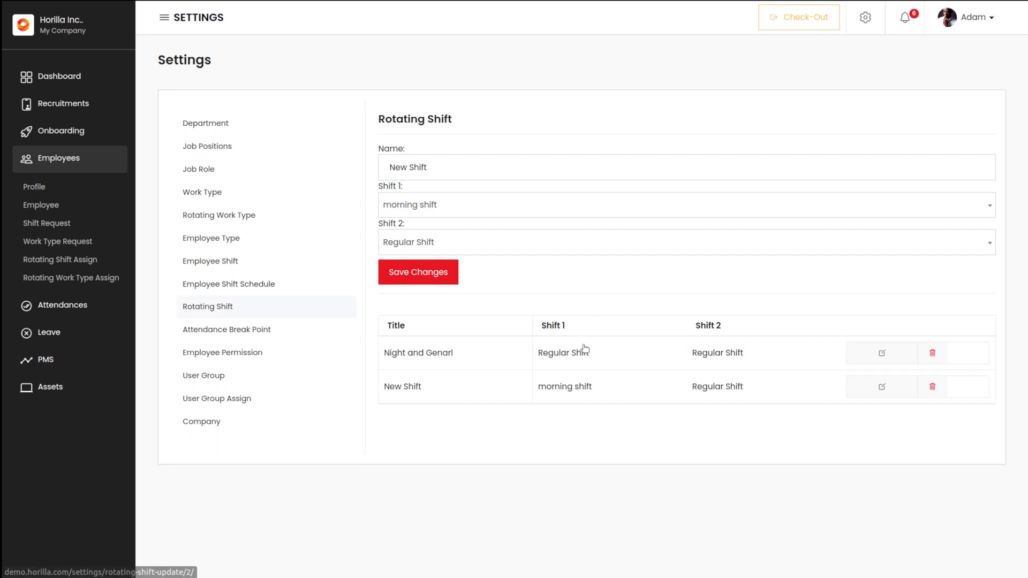
click(488, 206)
click(399, 270)
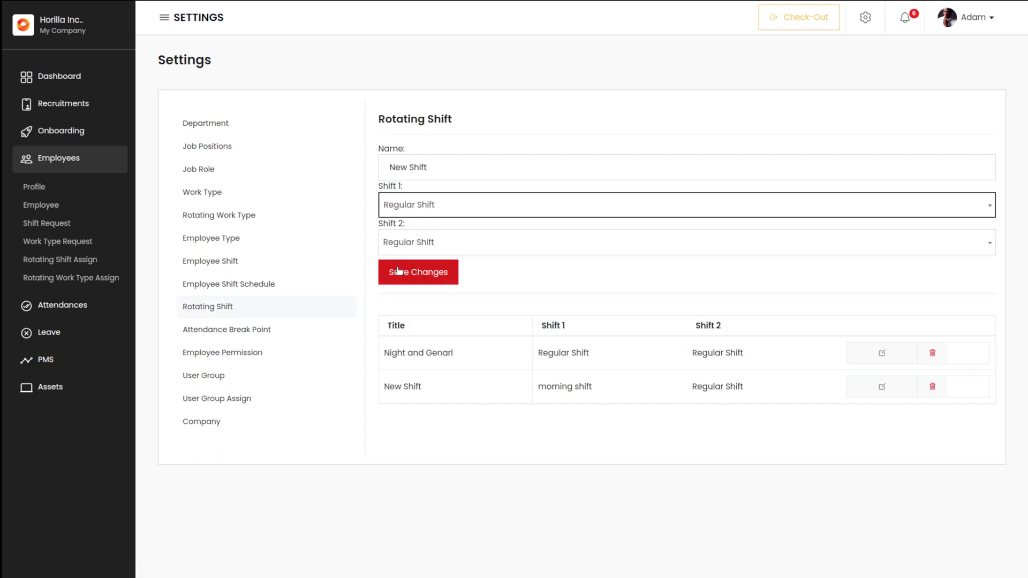
click(409, 233)
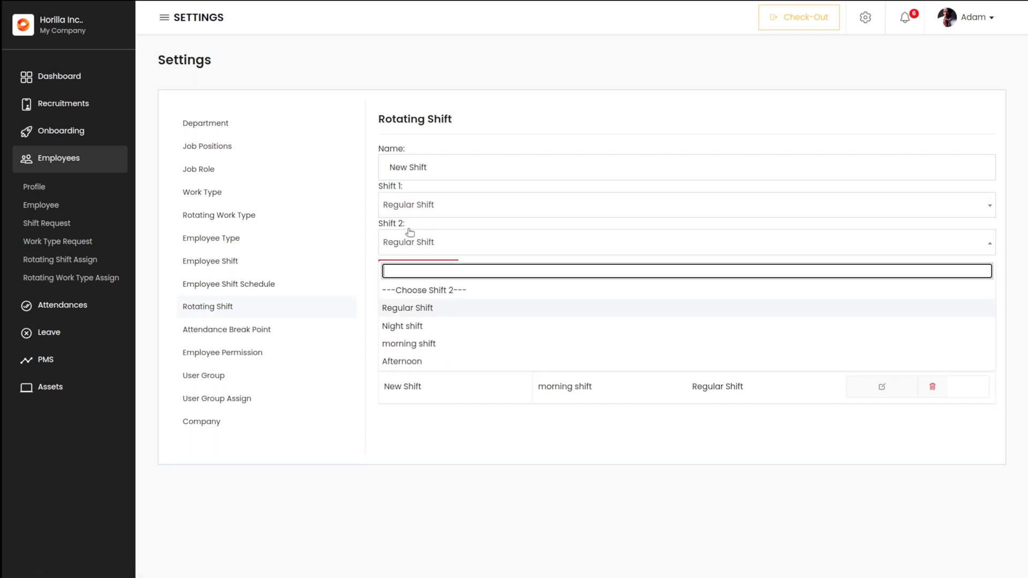
click(424, 343)
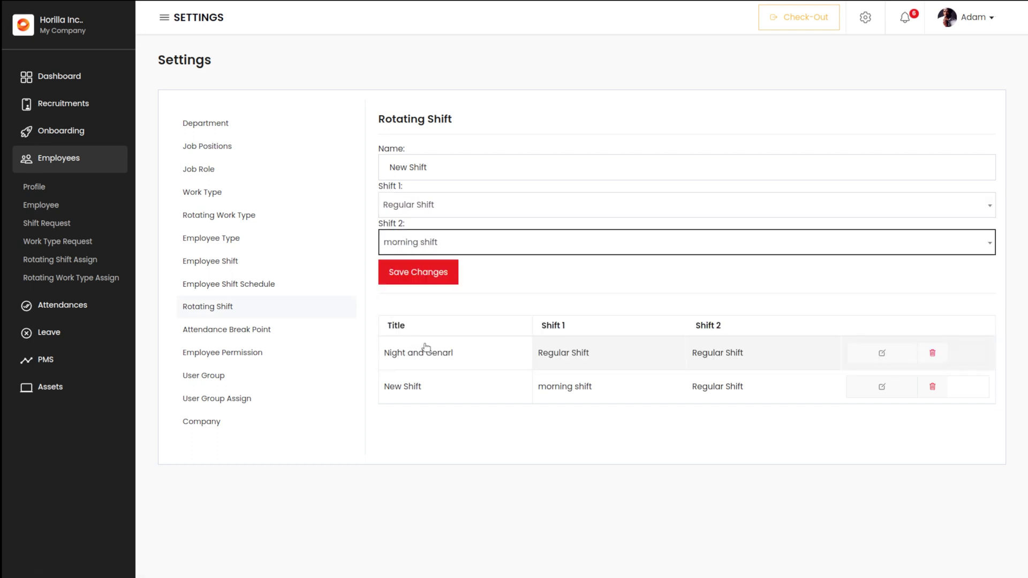
click(431, 277)
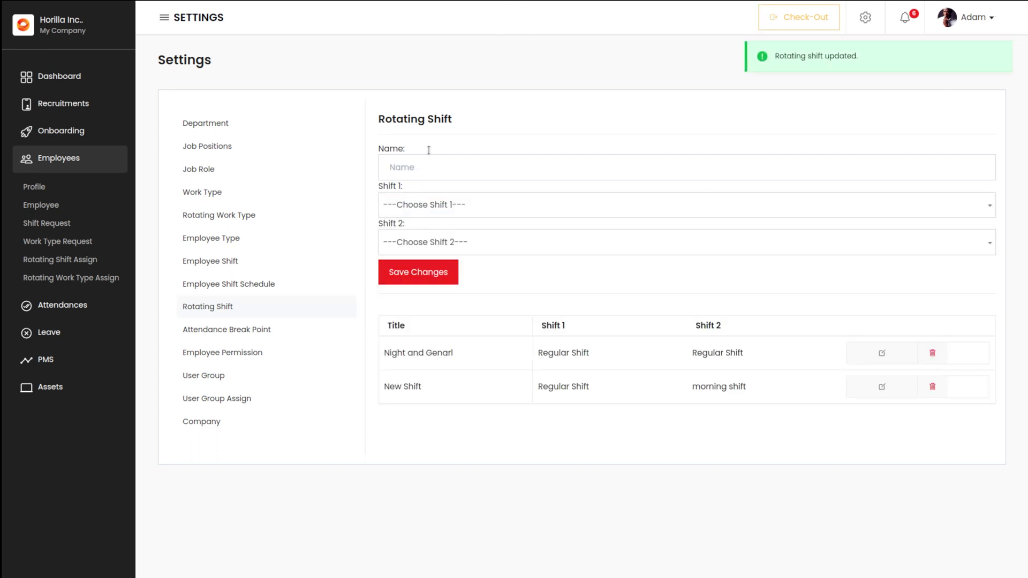
Step: Delete the signed-in employee's New Shift entry from the rotating shift assignments
click(69, 277)
click(69, 260)
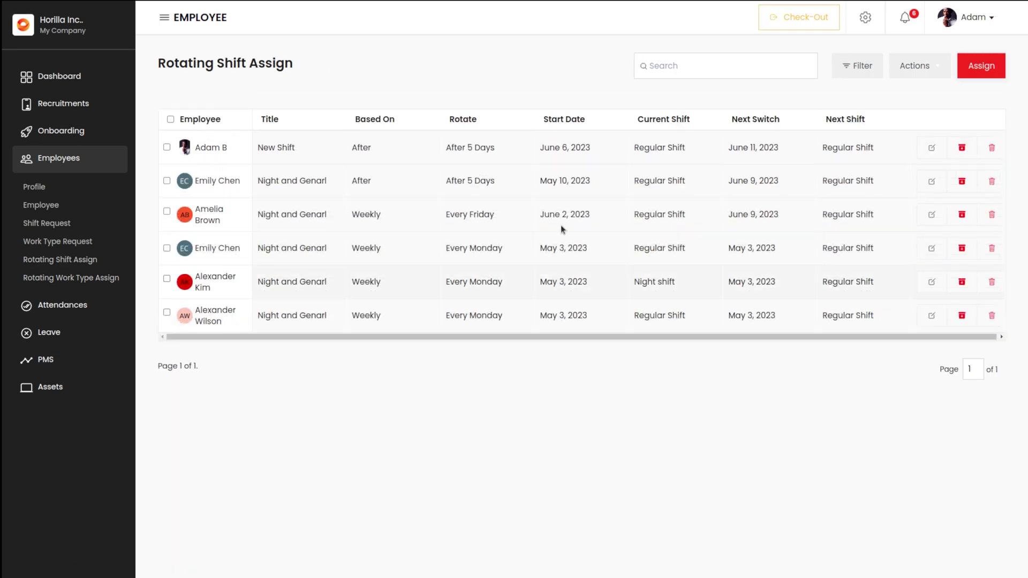
click(991, 147)
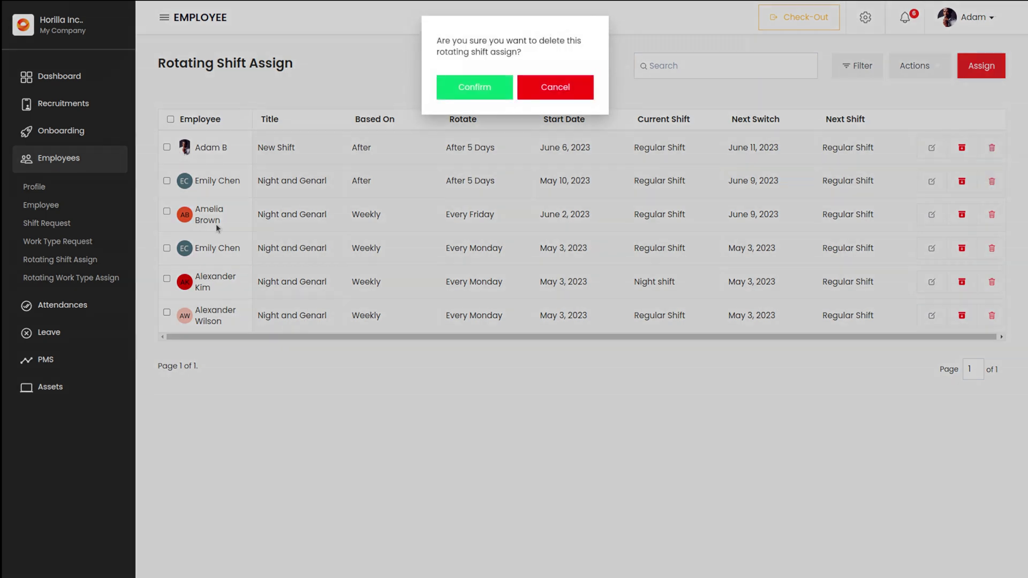
click(468, 97)
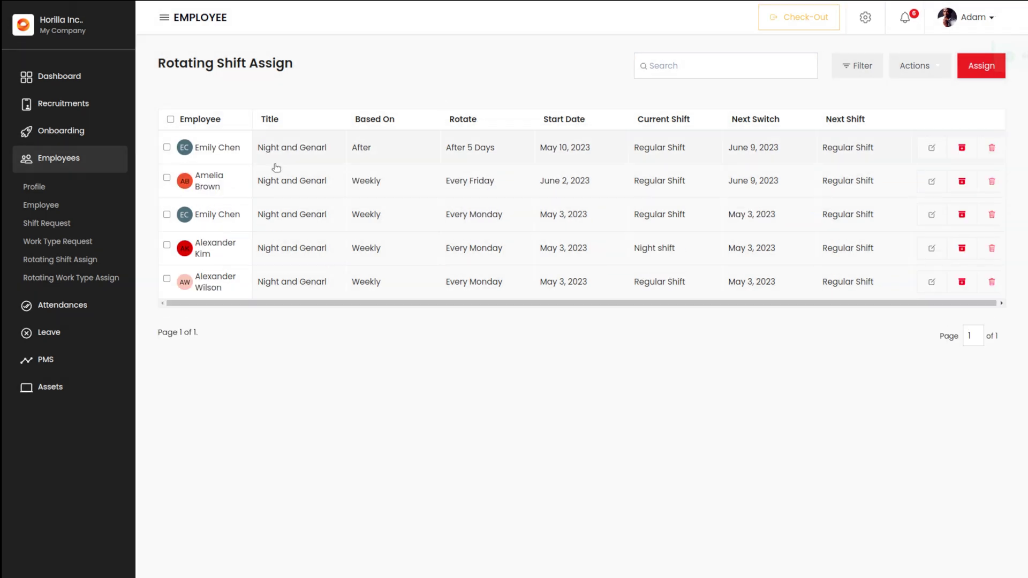
Step: Assign New Shift to the signed-in employee from 06/06/2023, based on After with rotation after 5 days
click(970, 75)
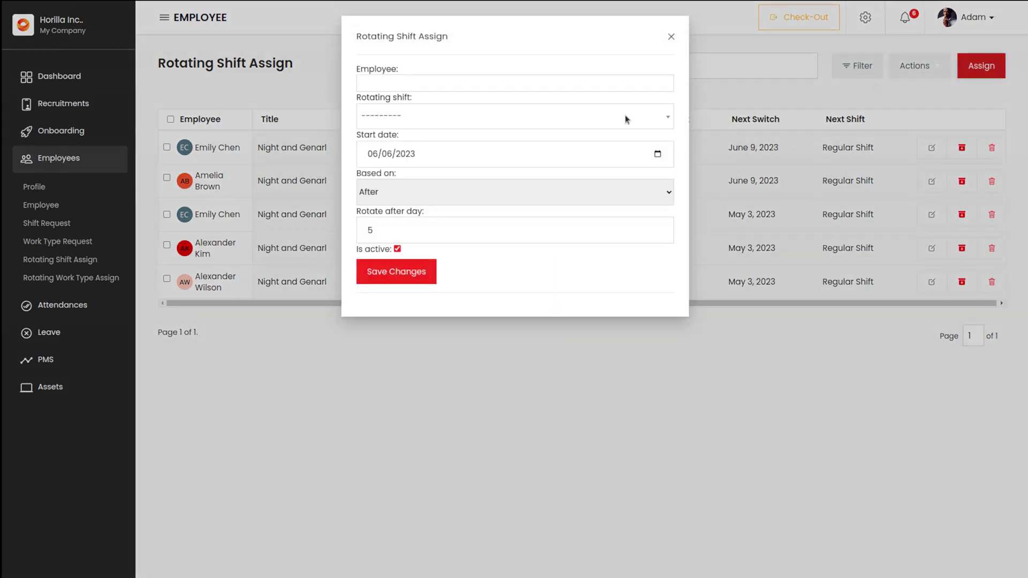
click(413, 81)
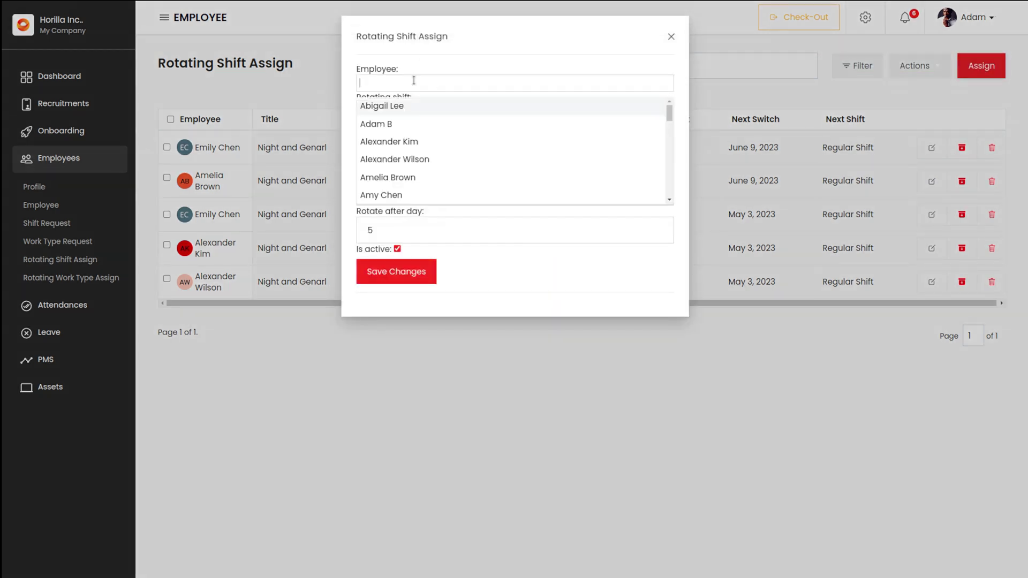
click(380, 124)
click(380, 141)
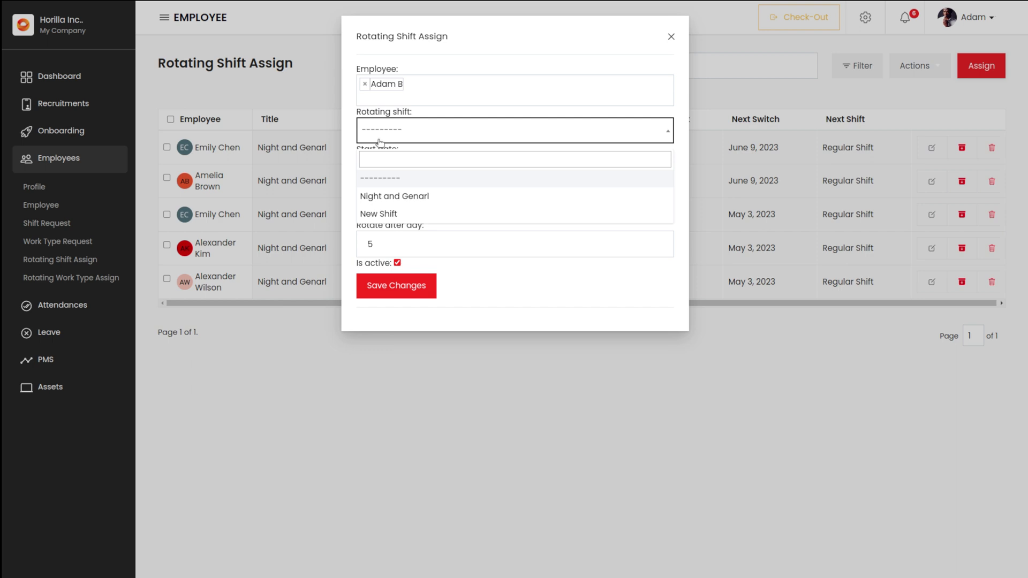
click(399, 214)
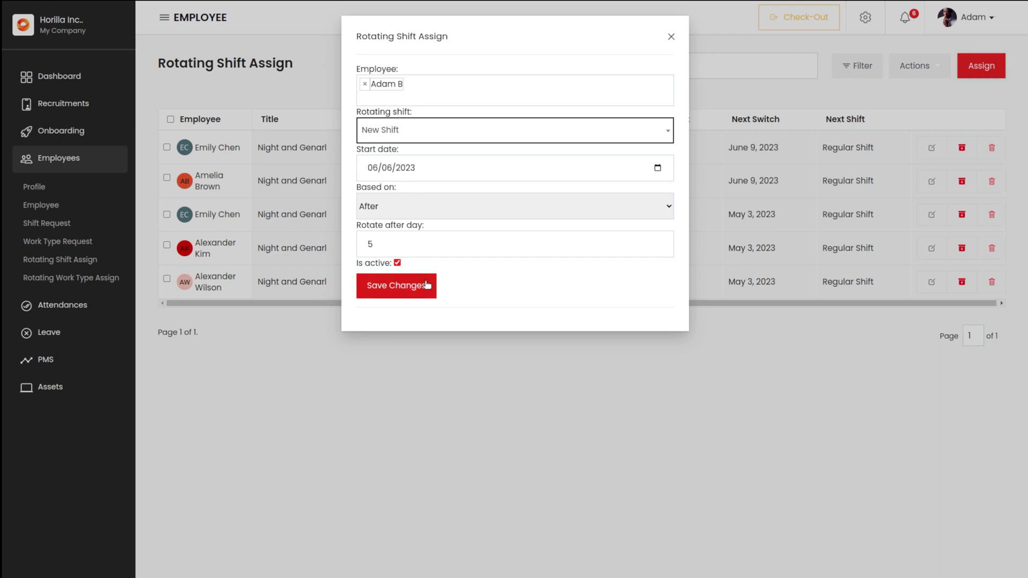
click(405, 288)
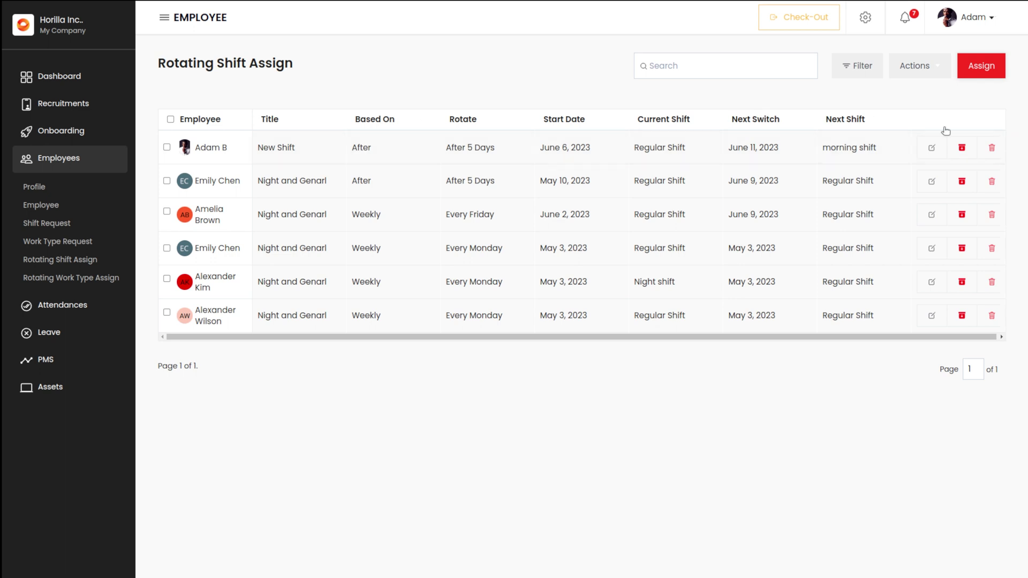
Step: Update the signed-in employee's New Shift assignment to the Weekend basis, rotating every Friday, and save it
click(931, 148)
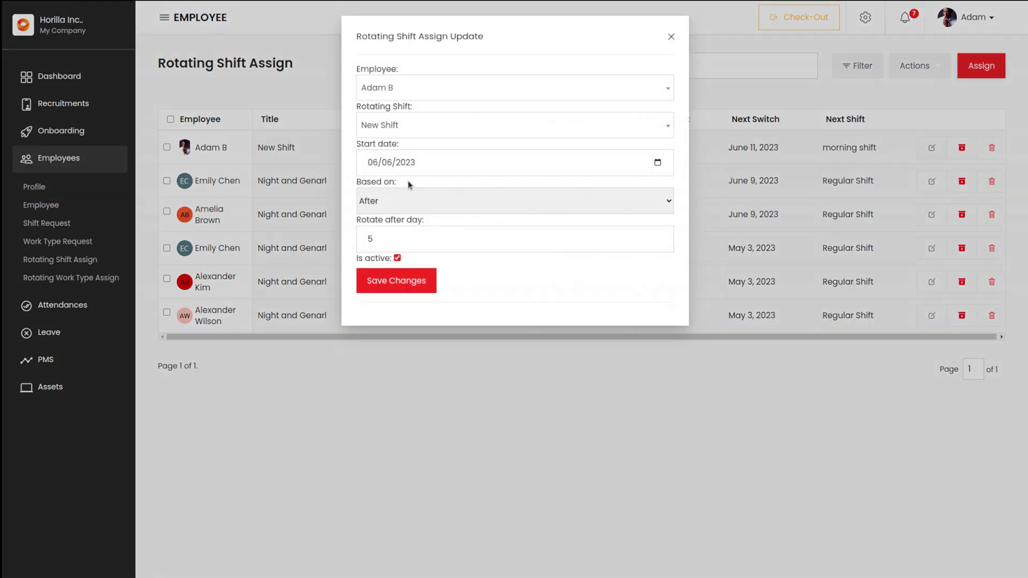
click(380, 208)
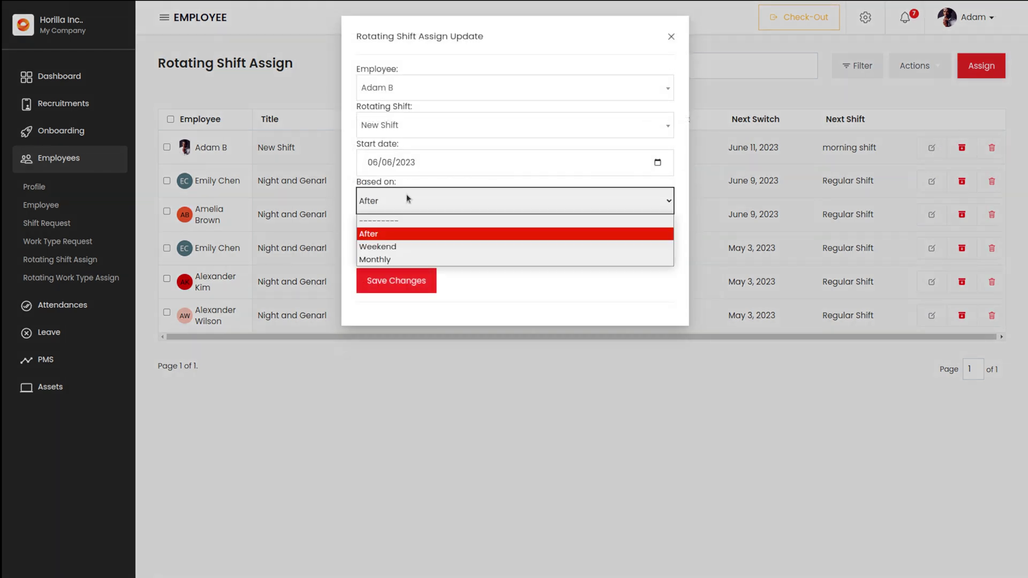
click(398, 242)
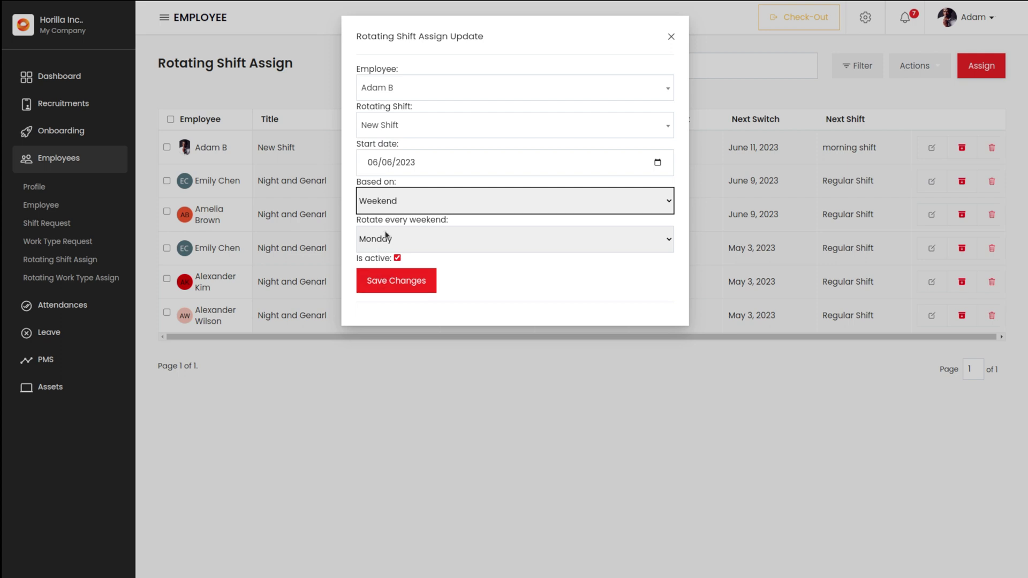
click(385, 239)
click(393, 323)
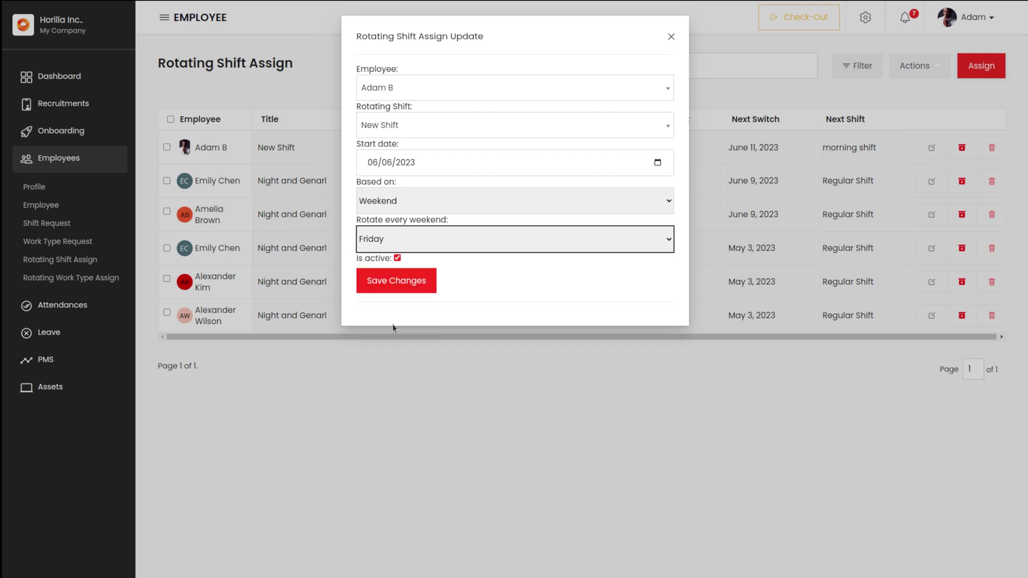
click(390, 278)
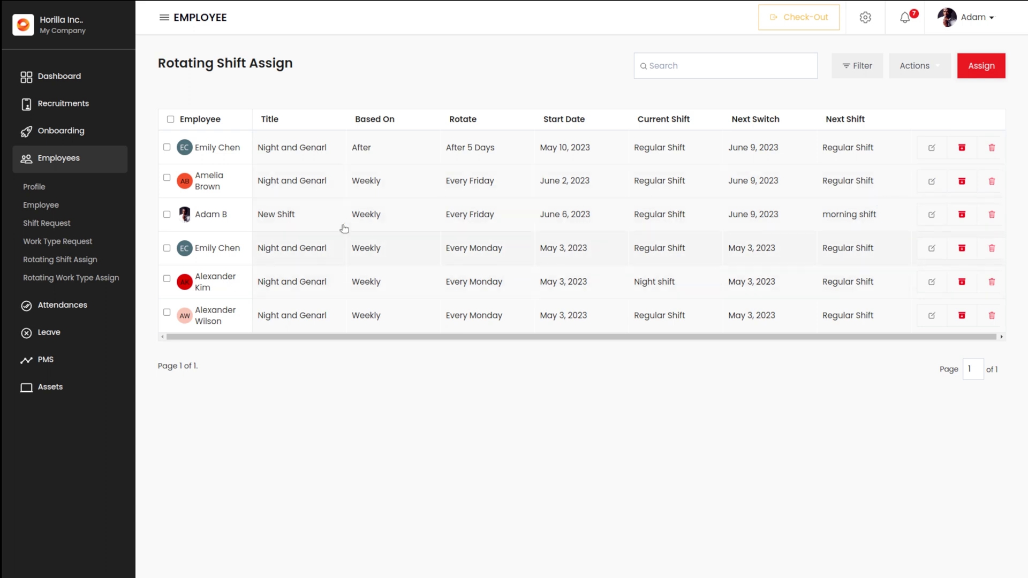
Step: Change the signed-in employee's New Shift assignment to the Monthly basis, rotating on date 25, and save the changes
click(931, 216)
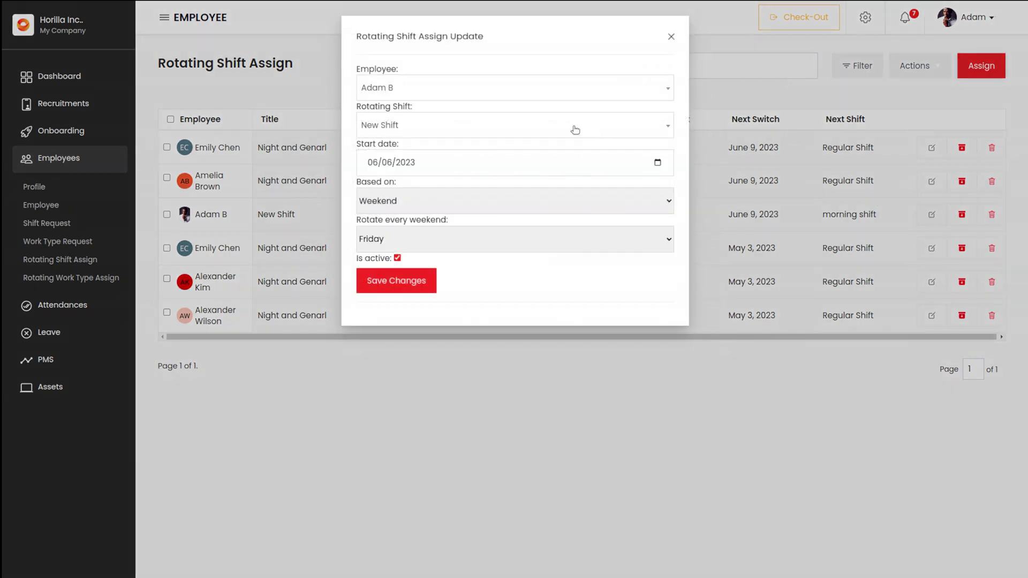
click(406, 202)
click(412, 257)
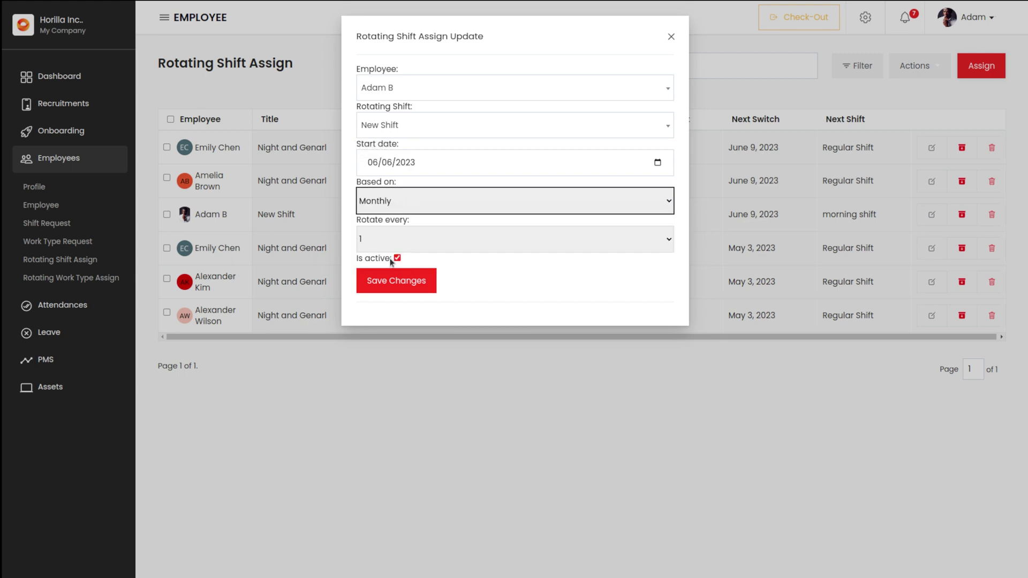
click(382, 242)
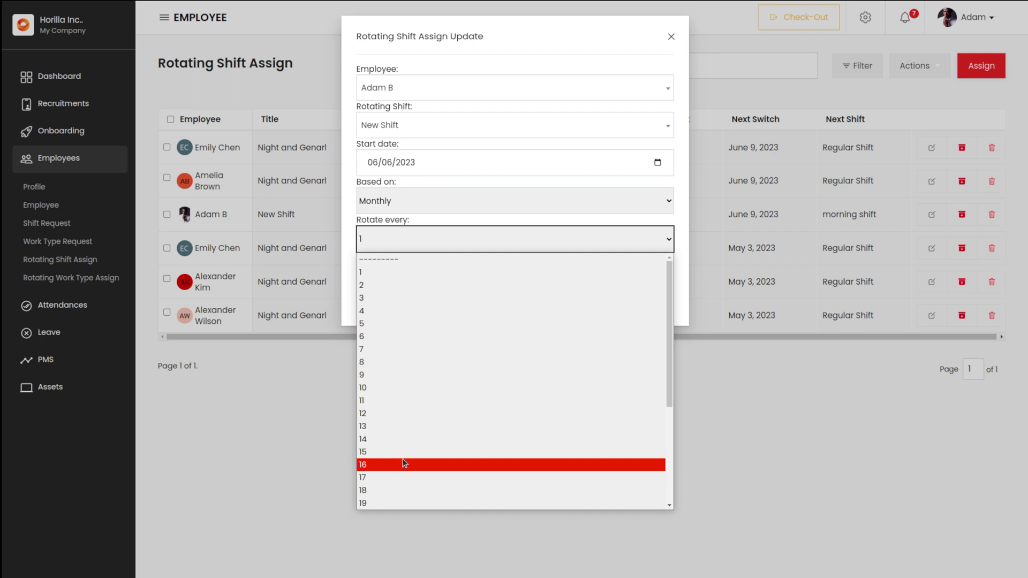
scroll(403, 464, down, 3)
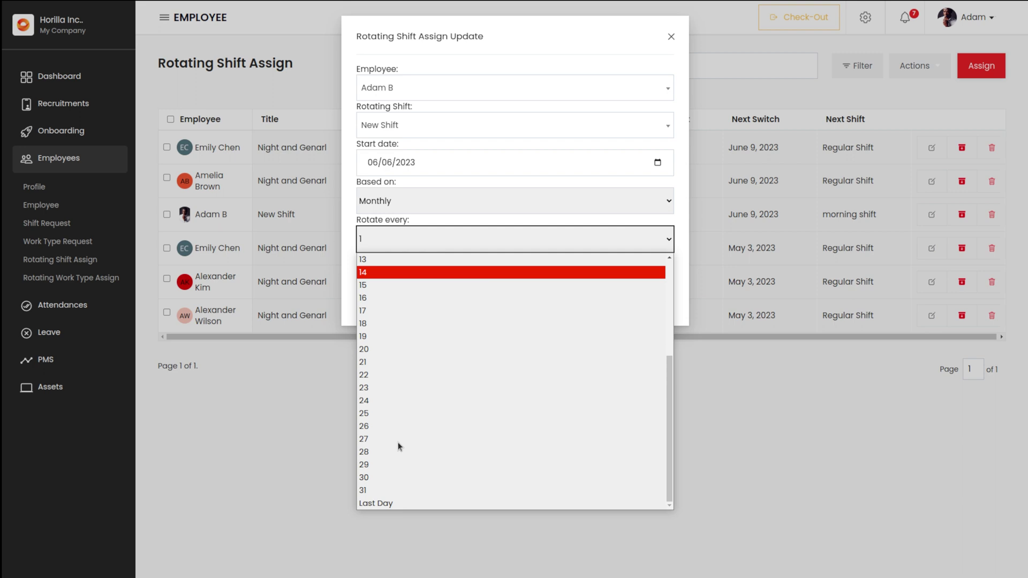
click(385, 415)
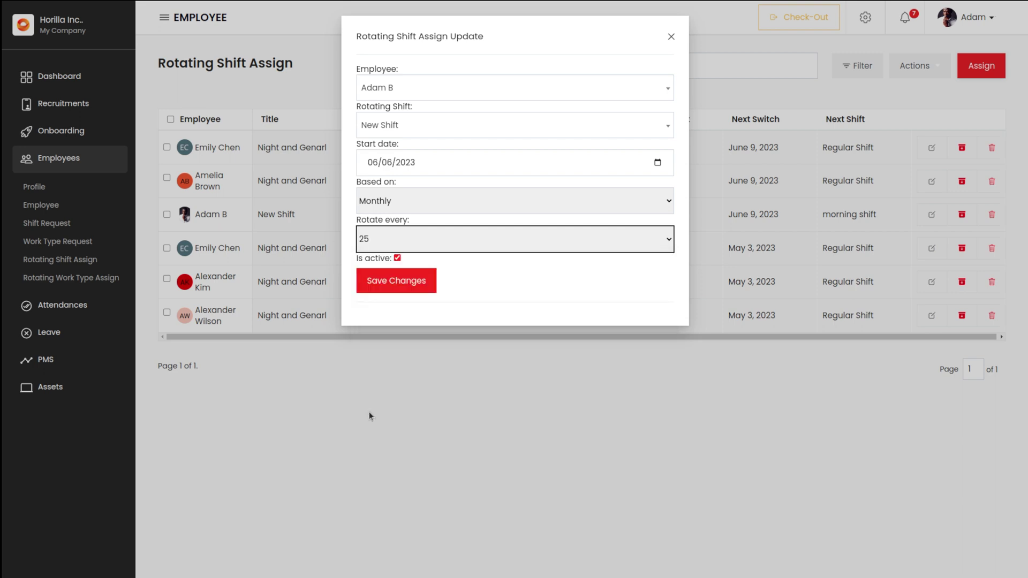
click(407, 284)
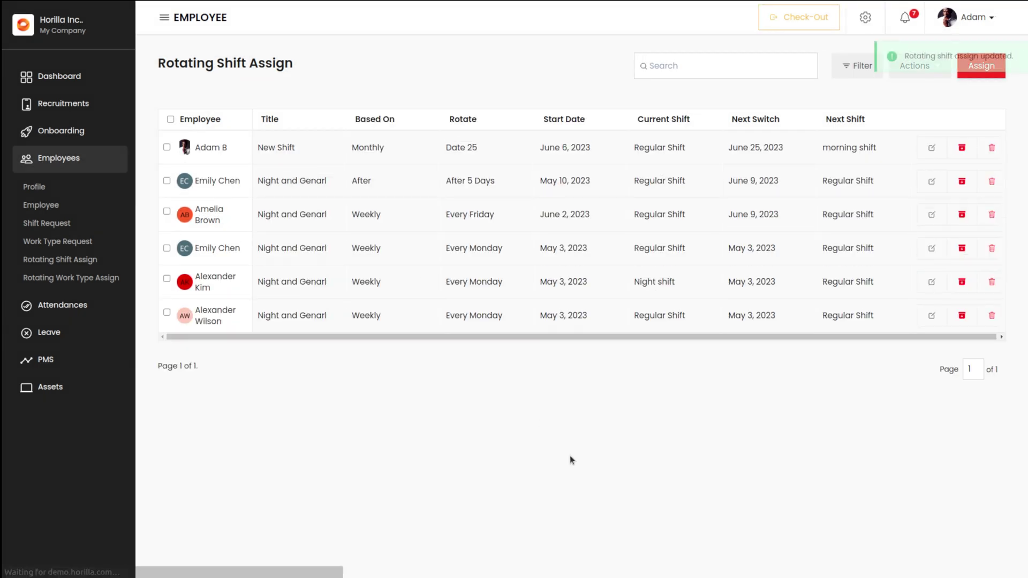